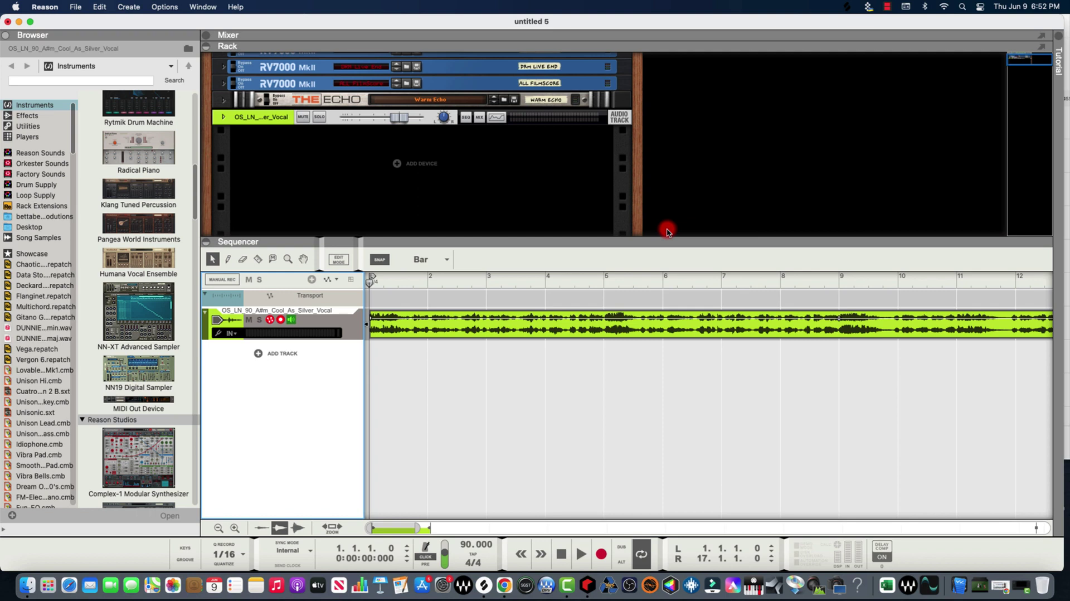
Audition the vocal, then duplicate the vocal track together with its device
key(space)
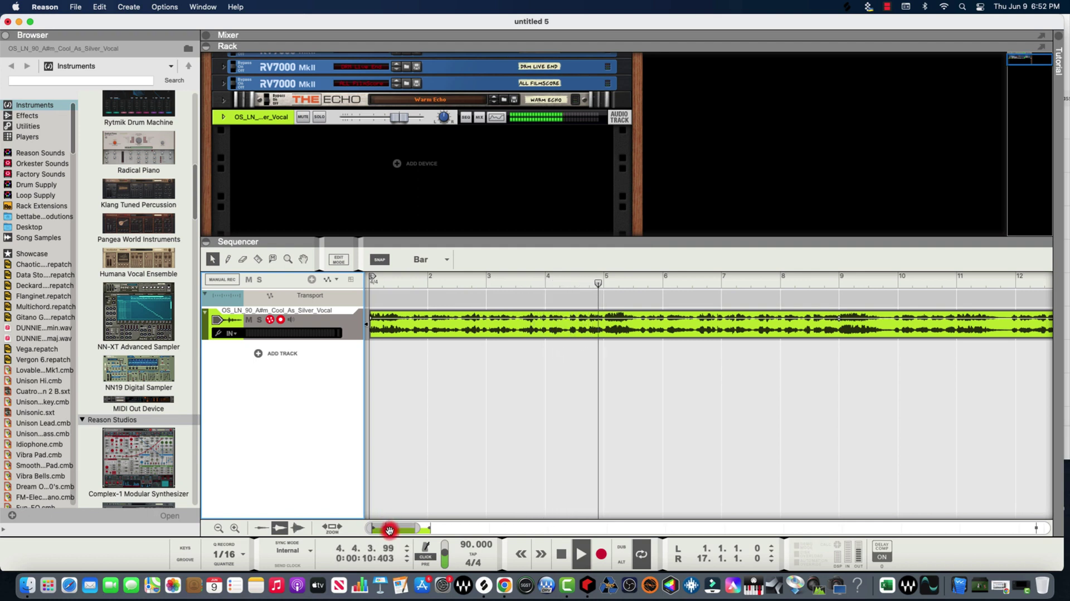
key(space)
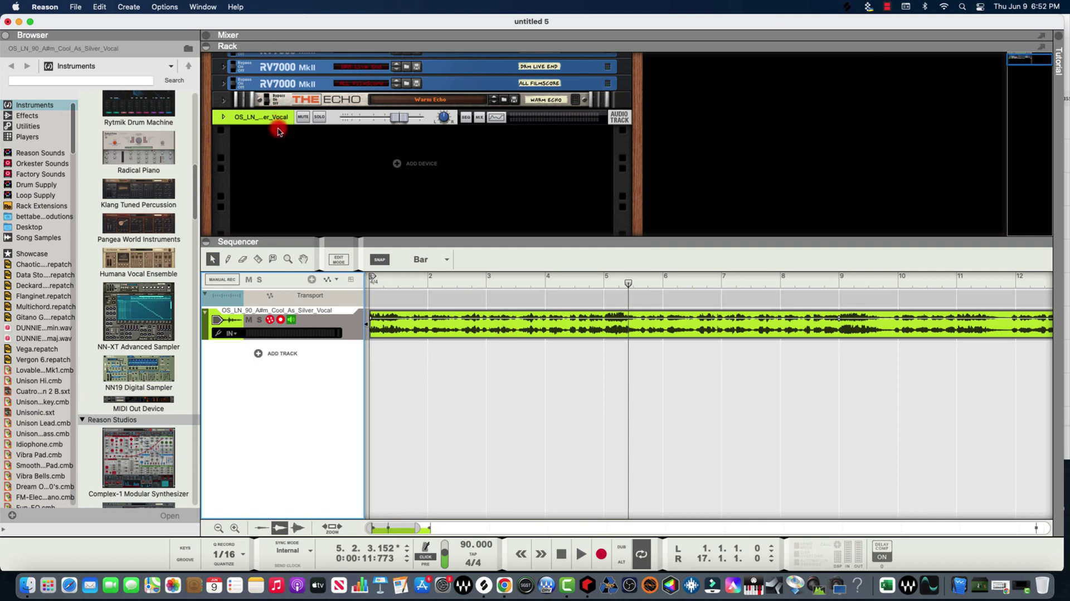
click(346, 324)
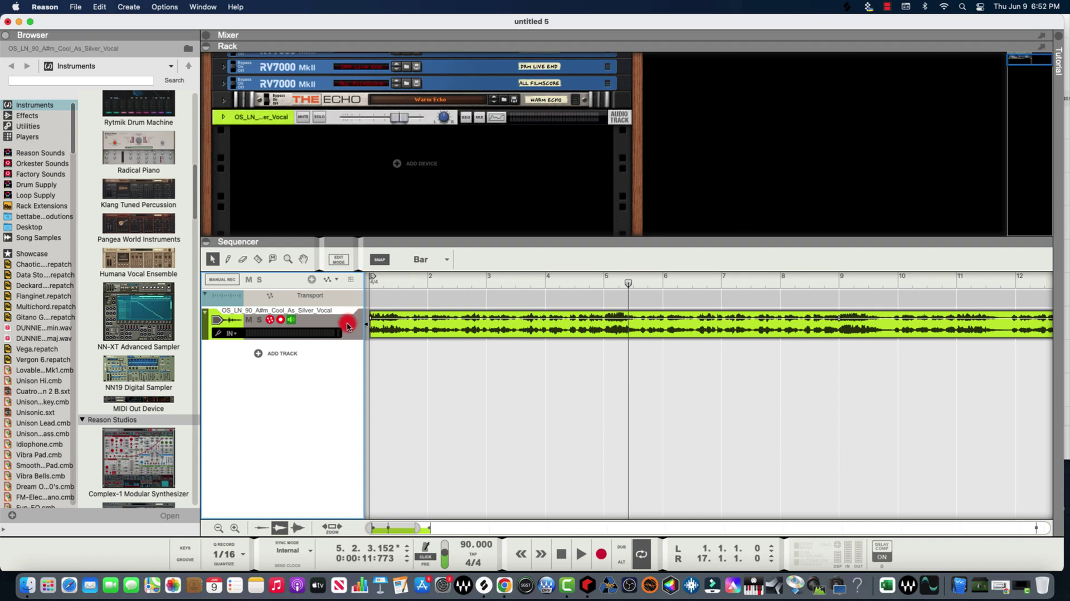
right_click(346, 324)
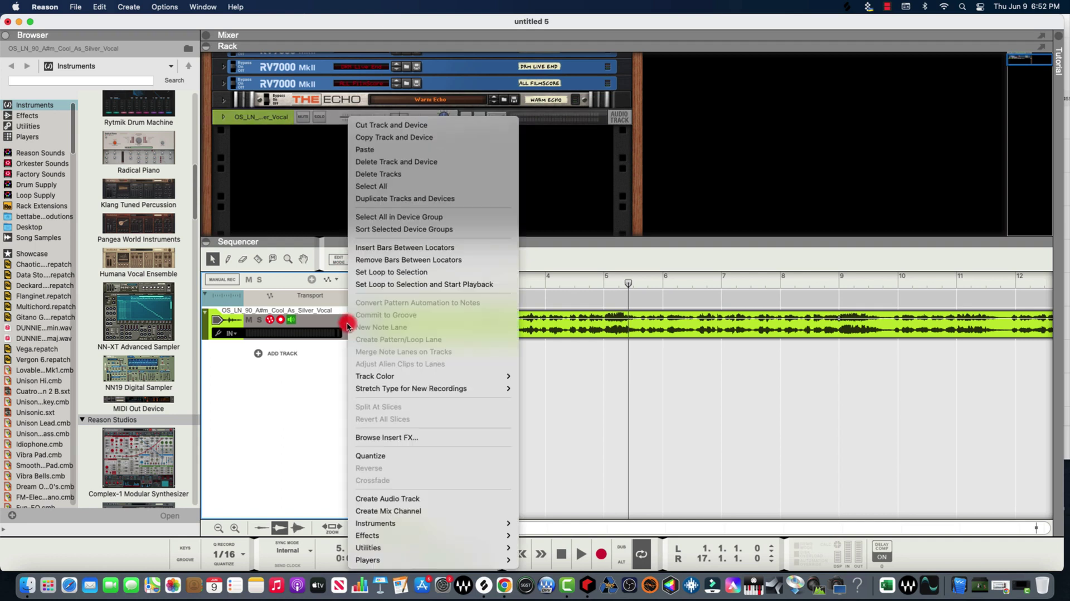
click(346, 325)
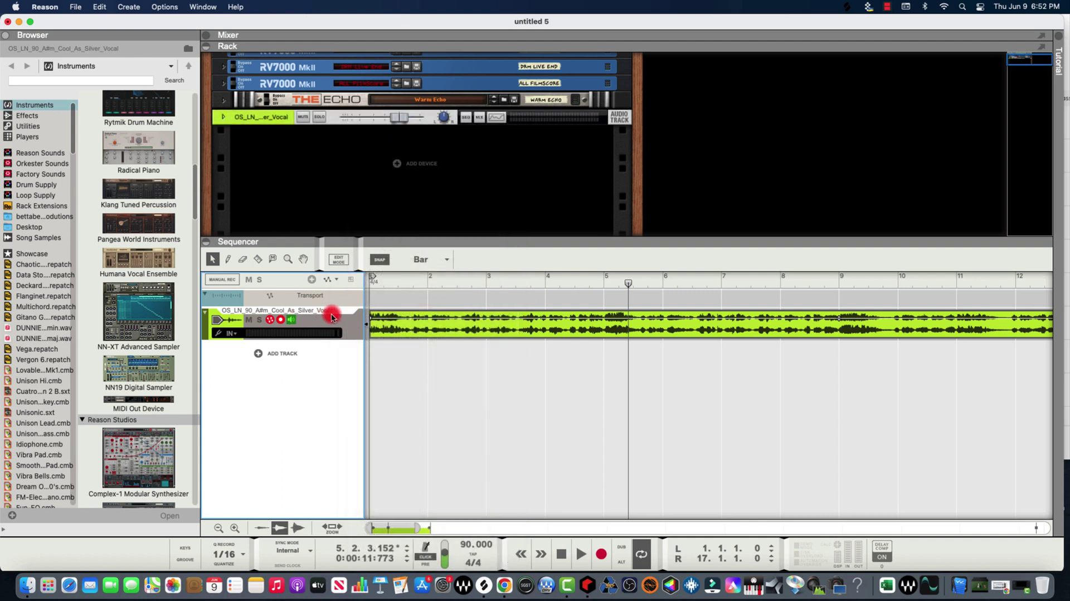
right_click(335, 313)
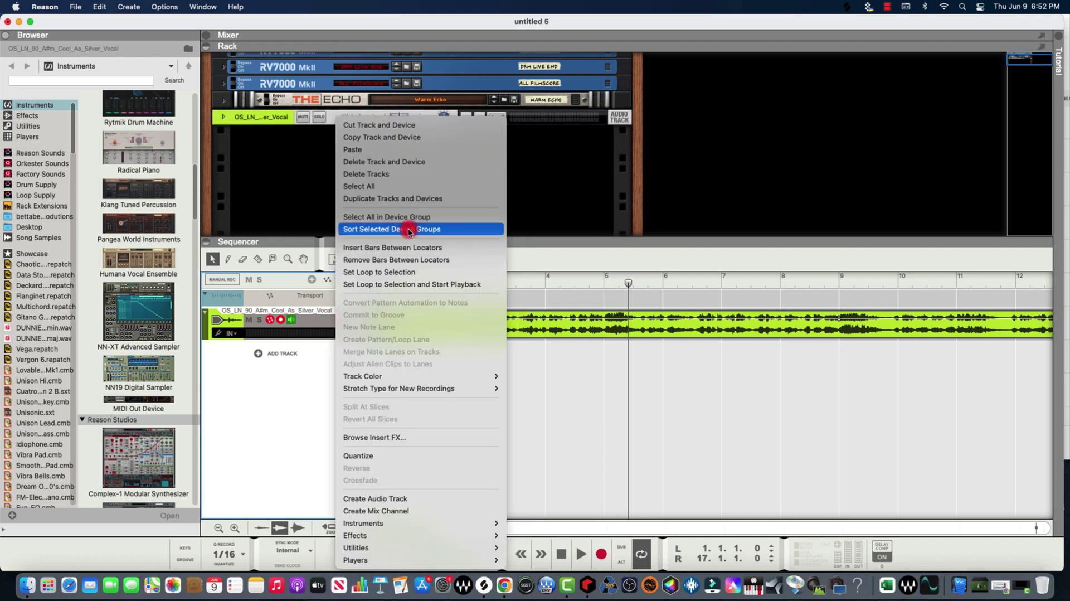
click(431, 200)
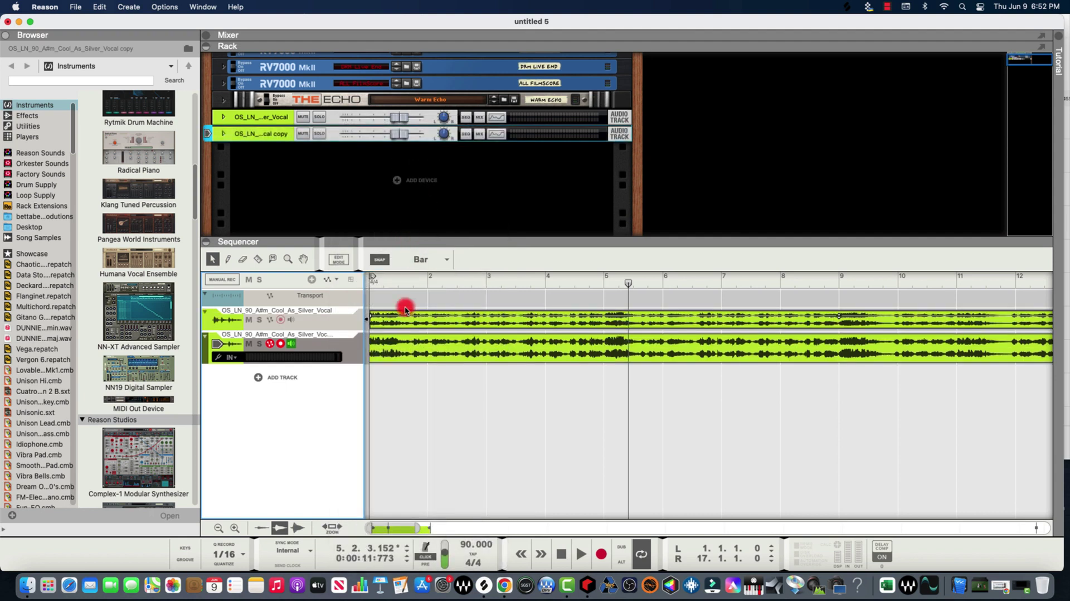
Add the built-in Neptune Pitch Adjuster effect to the copied vocal's rack device
right_click(269, 134)
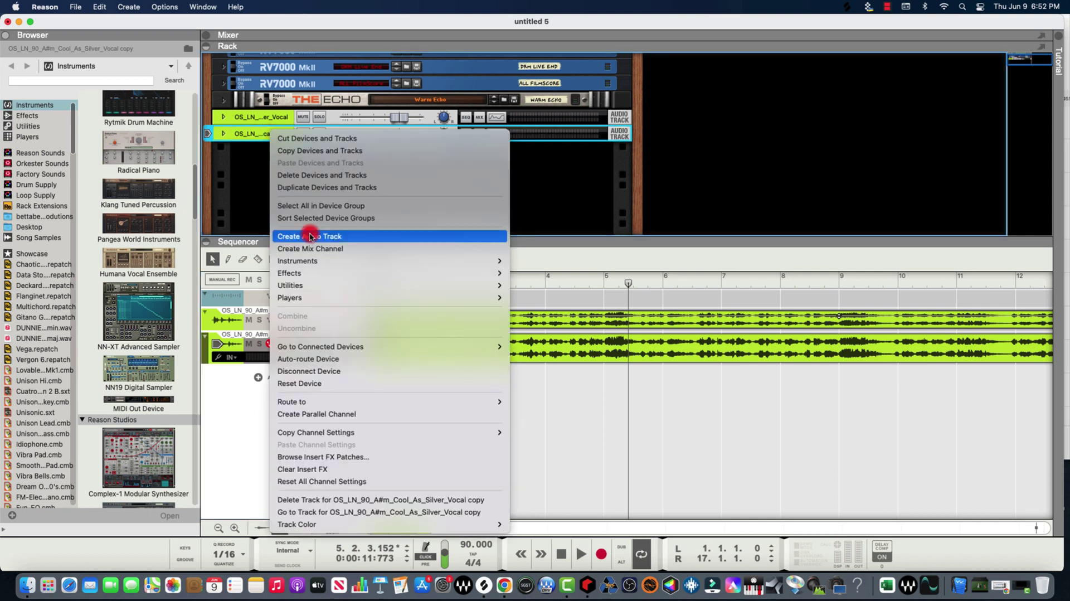
mouse_move(315, 272)
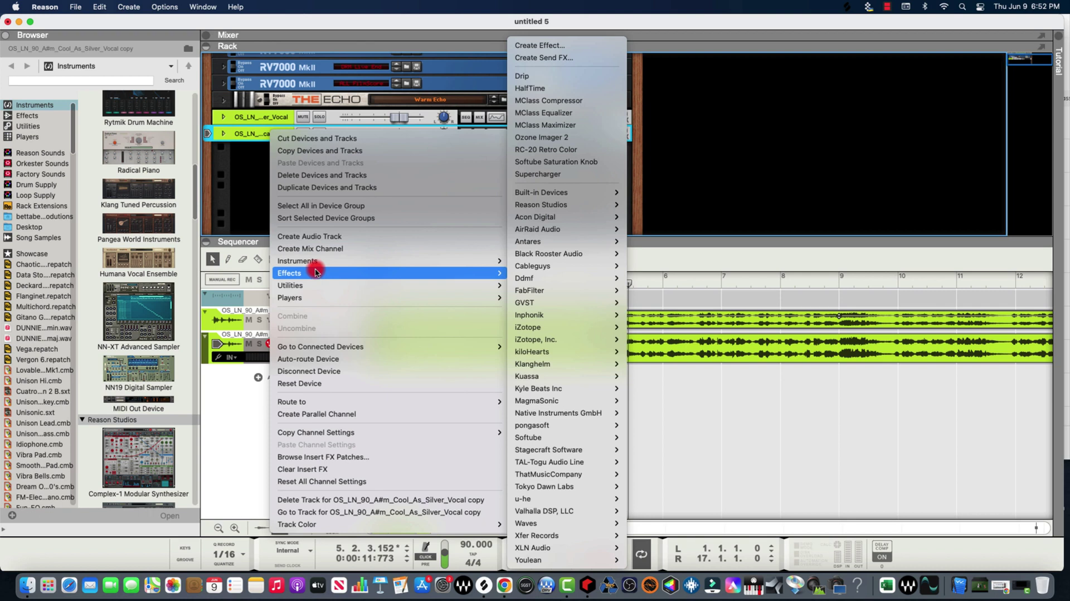
mouse_move(537, 197)
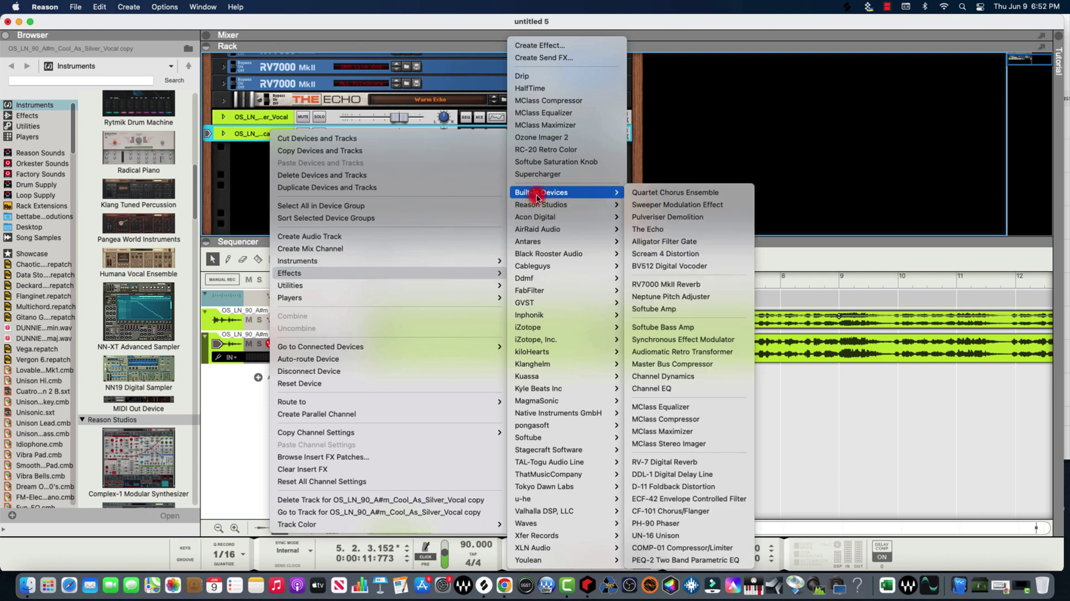
click(700, 302)
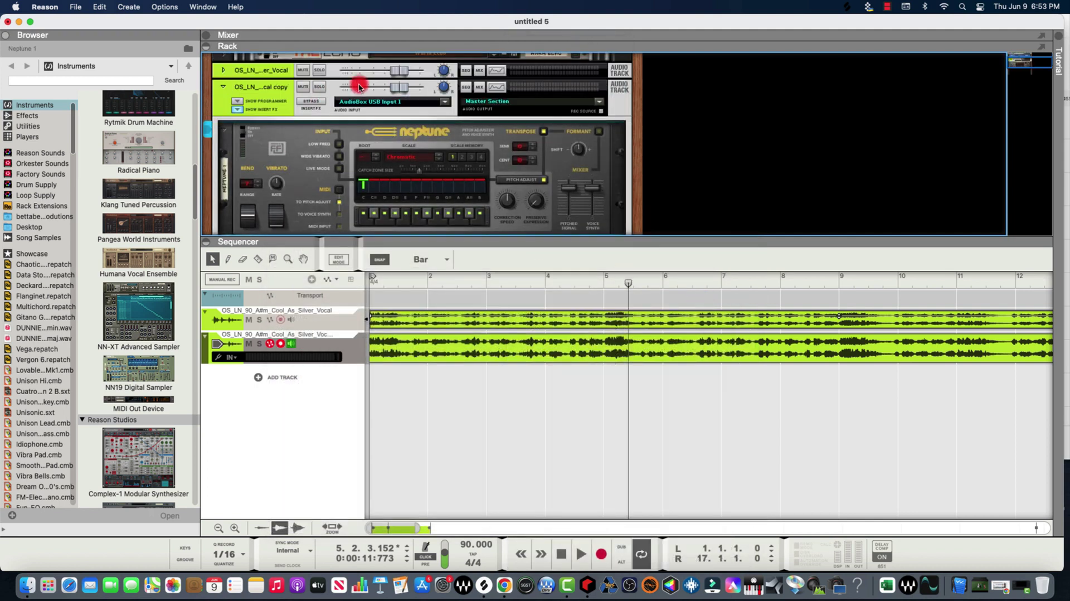
Turn off Neptune's Pitch Adjust and create a Neptune 1 sequencer track for the device
click(536, 185)
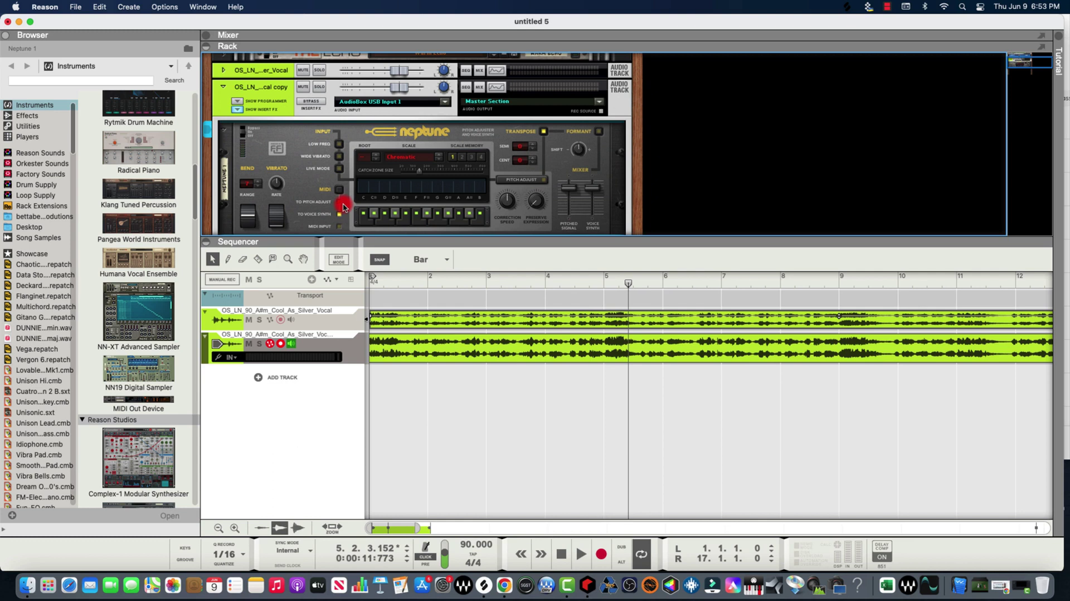
right_click(312, 139)
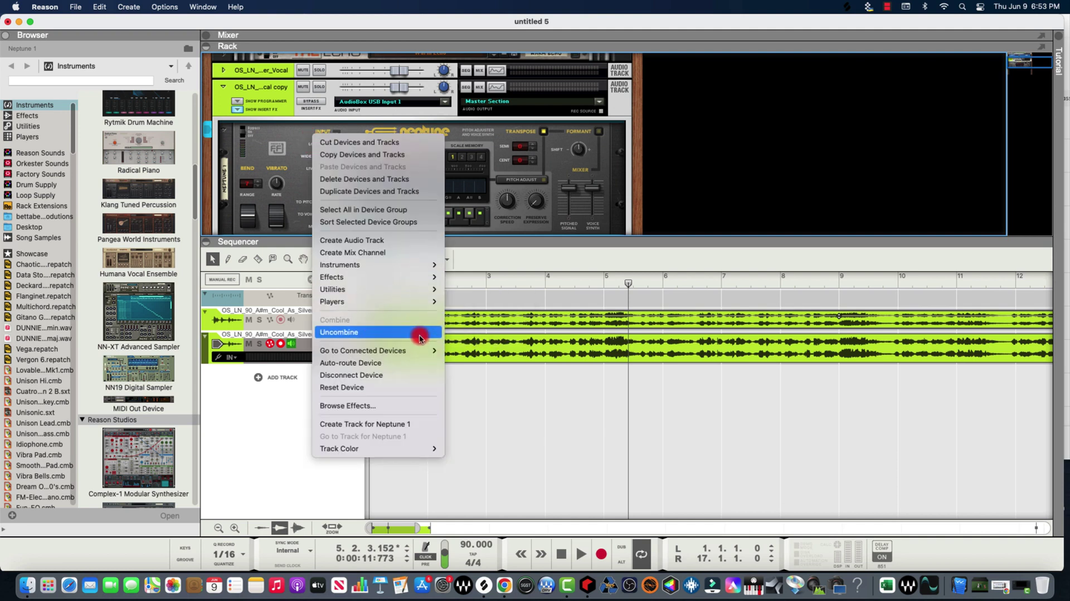
click(411, 425)
click(332, 377)
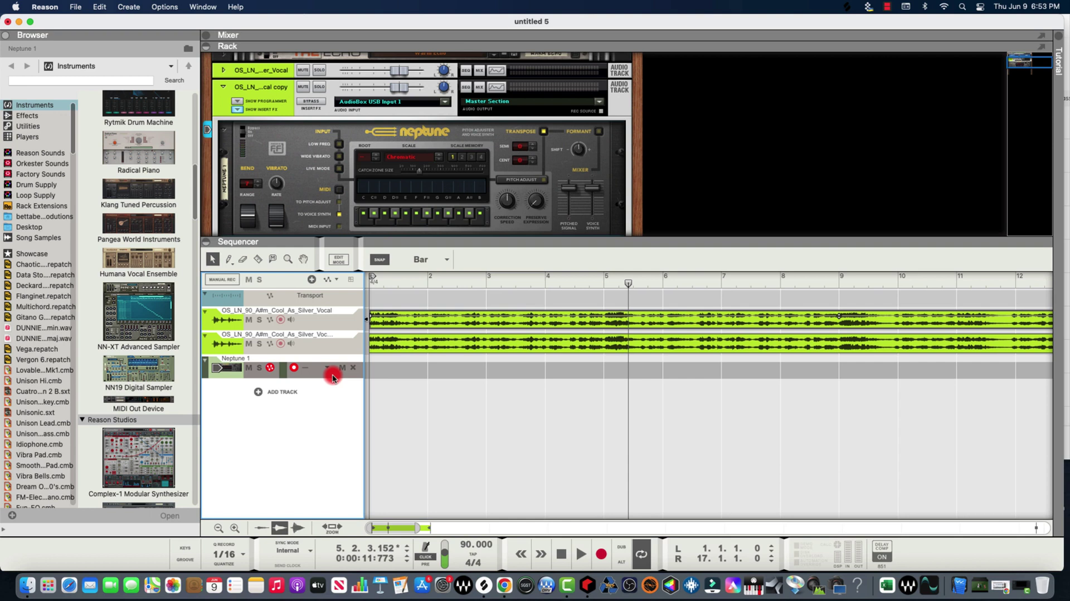
Play from the song start and lower the copy track's level to about -5.69 dB
key(Home)
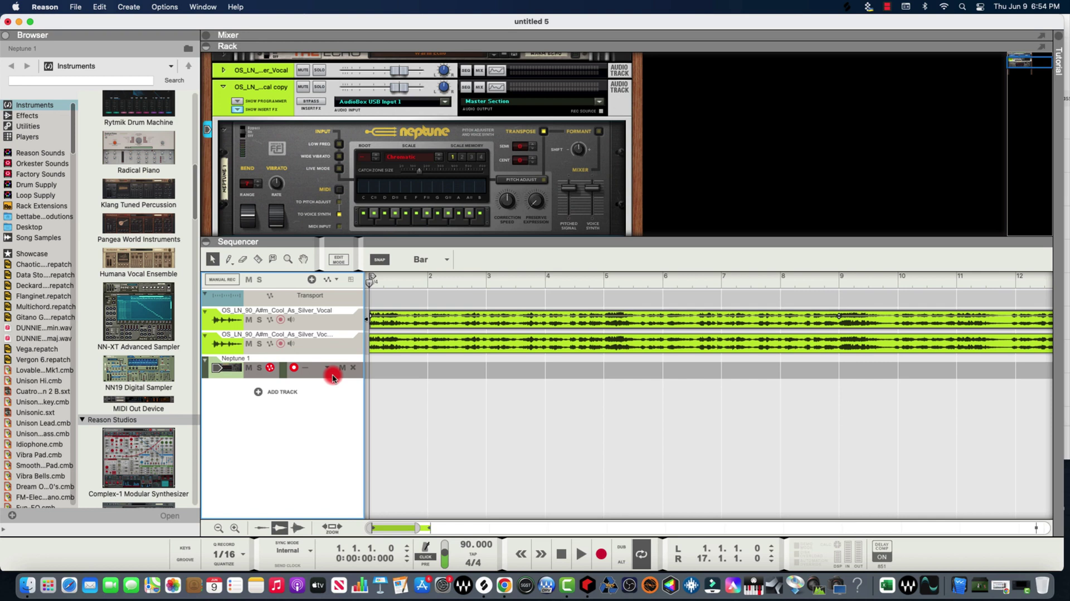
key(space)
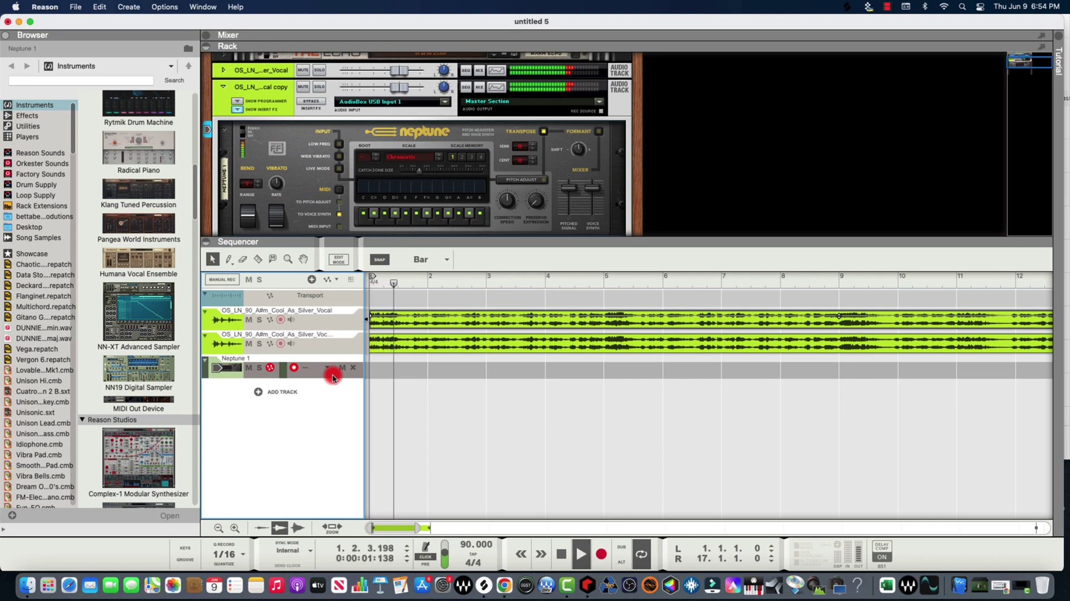
key(space)
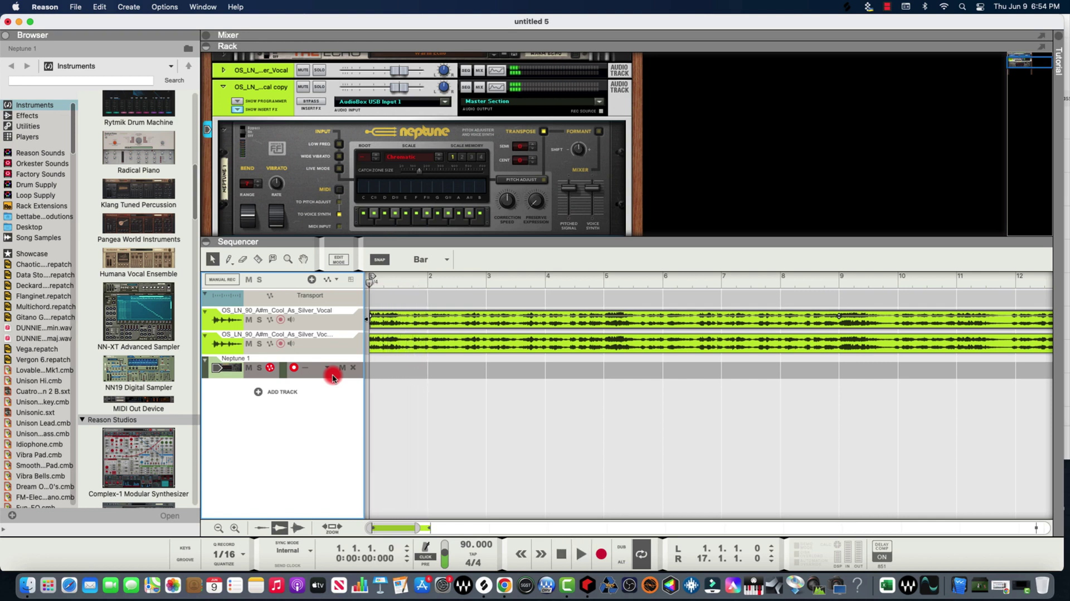
key(space)
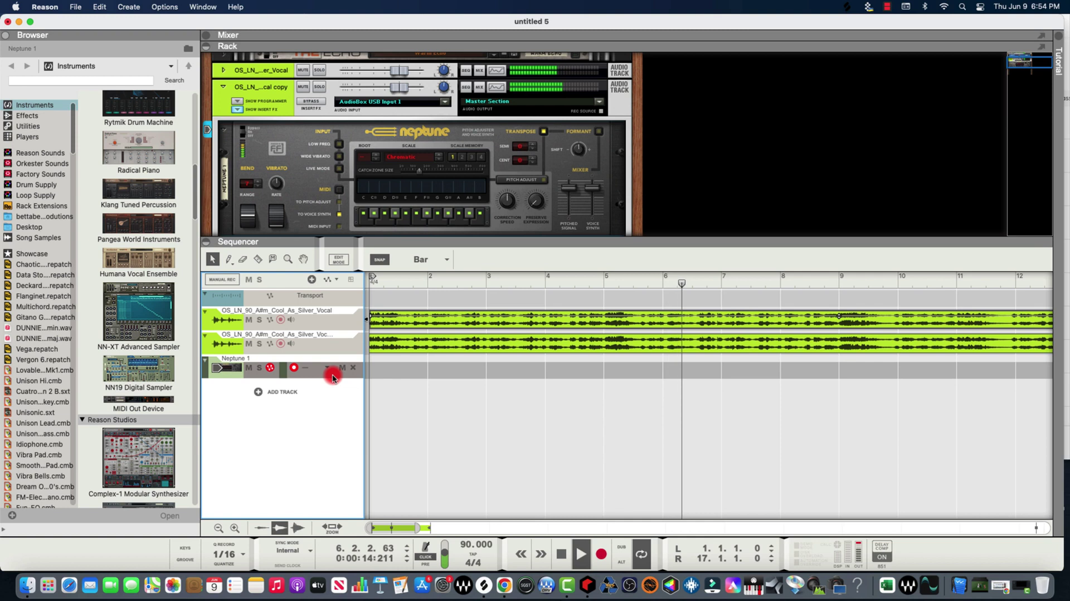
mouse_move(398, 87)
mouse_down()
mouse_move(382, 87)
mouse_move(388, 73)
mouse_up()
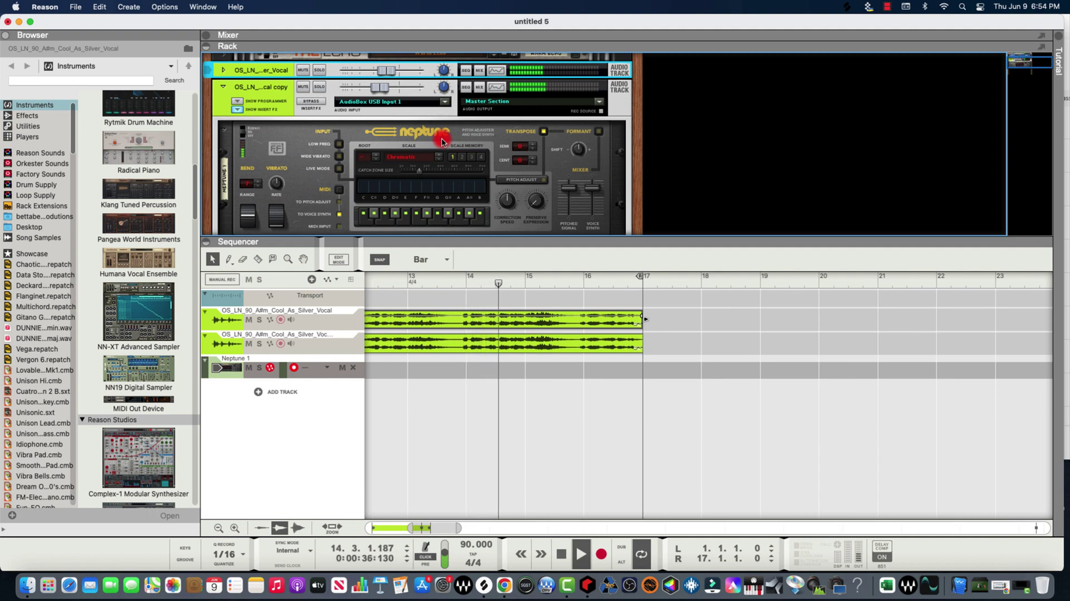
Replay both vocals from the beginning, then stop and return to bar 1
key(space)
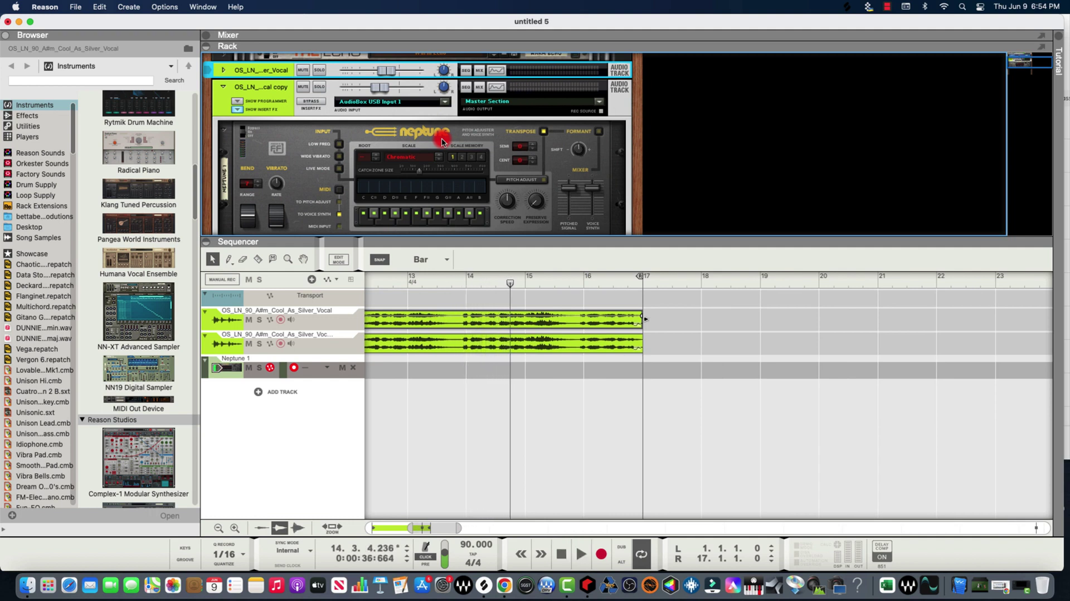
key(Home)
key(space)
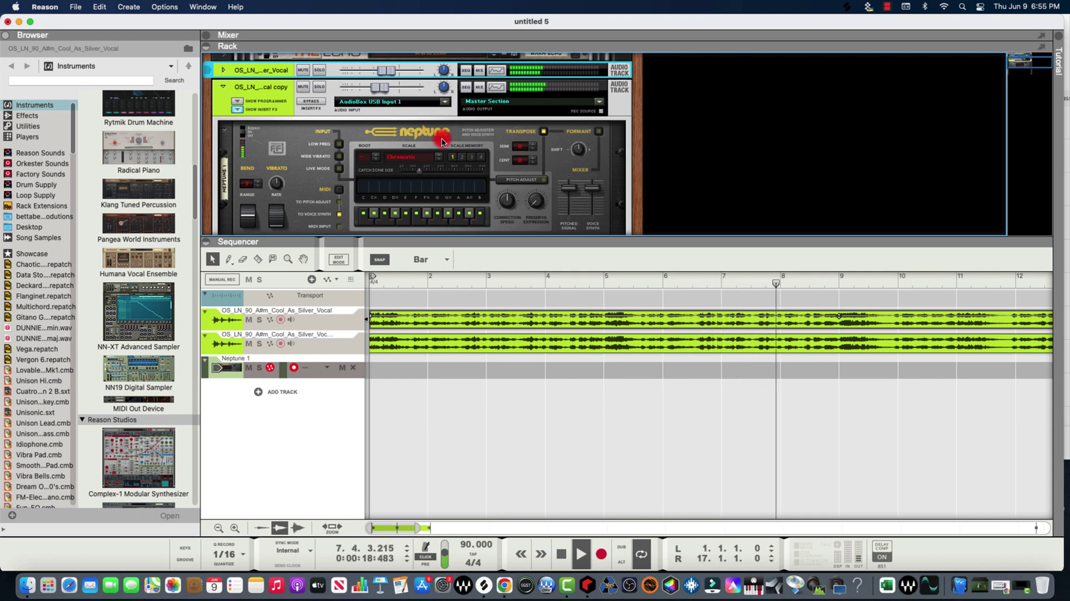
key(space)
key(Return)
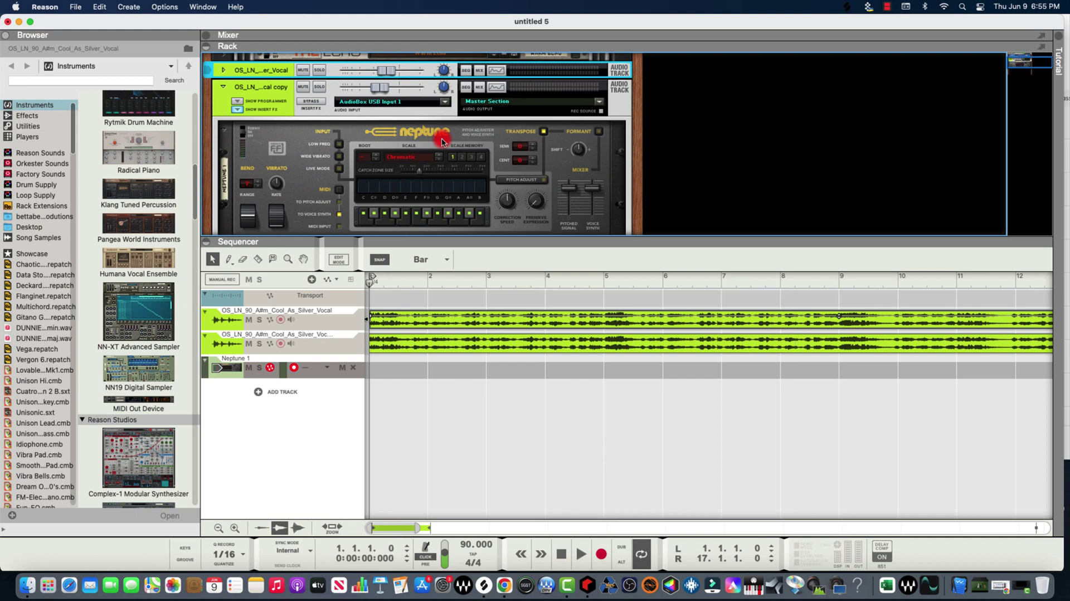
Play the vocals and set Neptune's root to A# with the Harmonic Minor scale
click(440, 158)
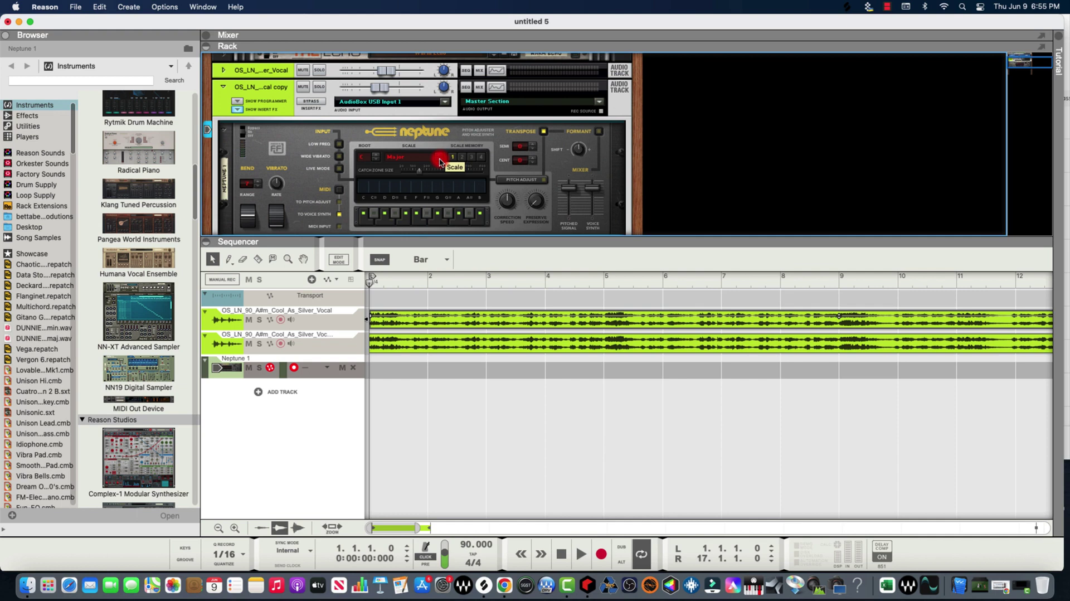
key(space)
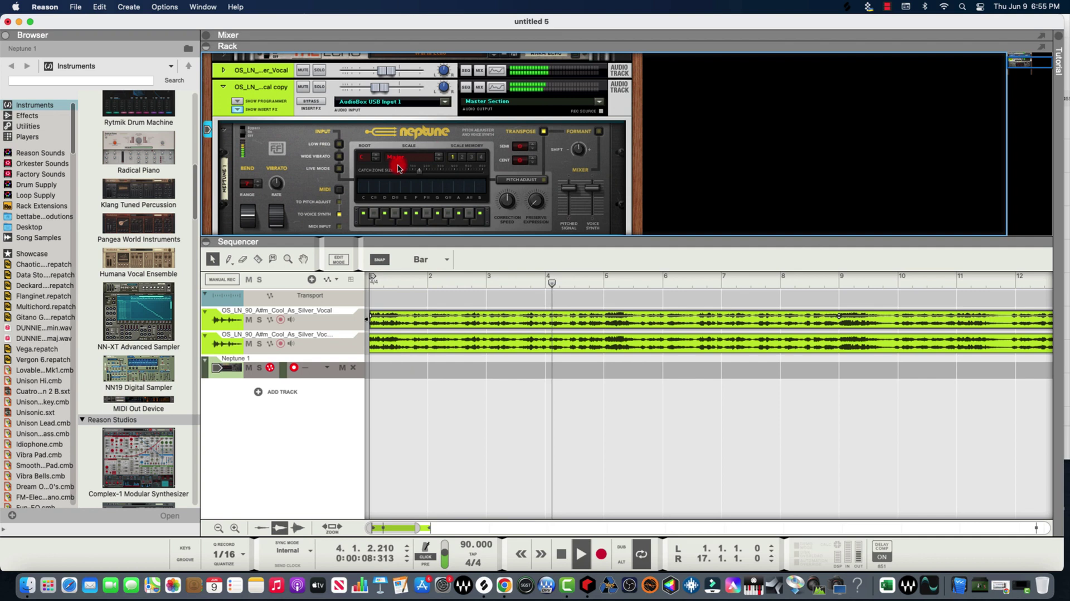
click(375, 161)
click(375, 162)
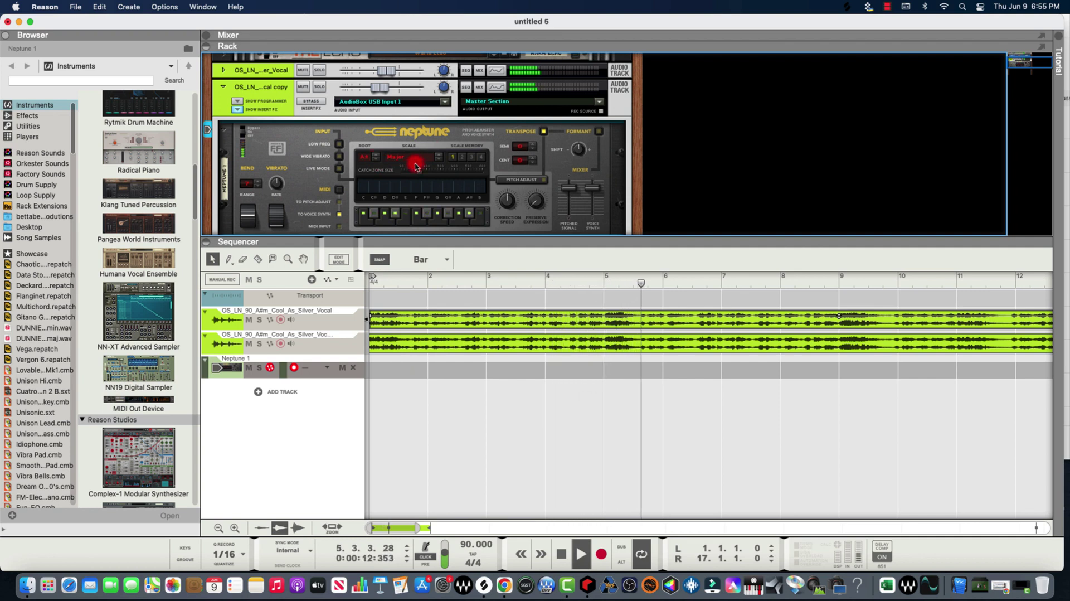
click(438, 164)
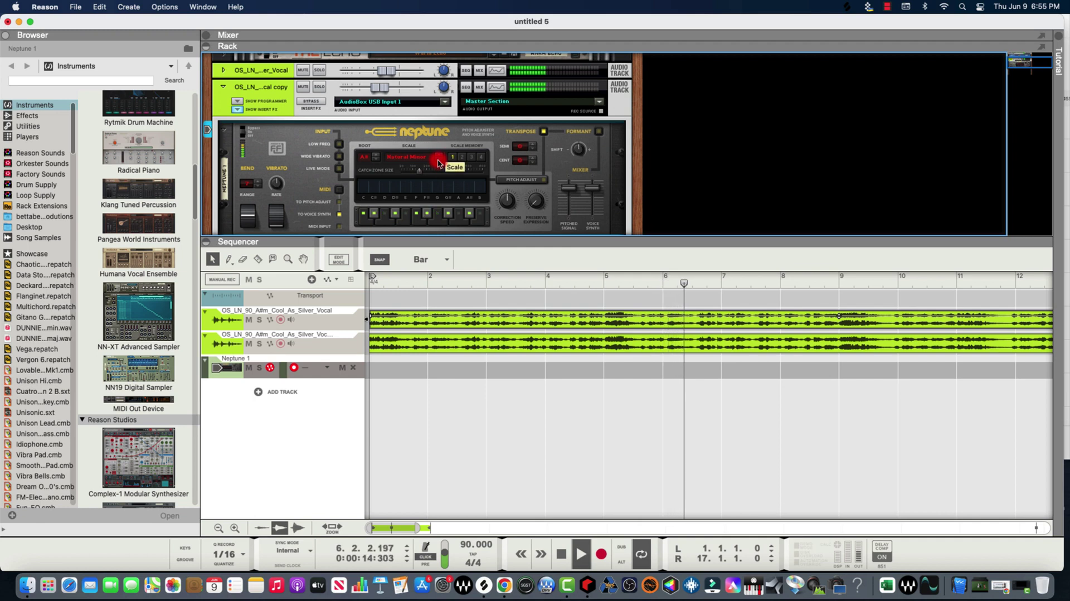
click(438, 163)
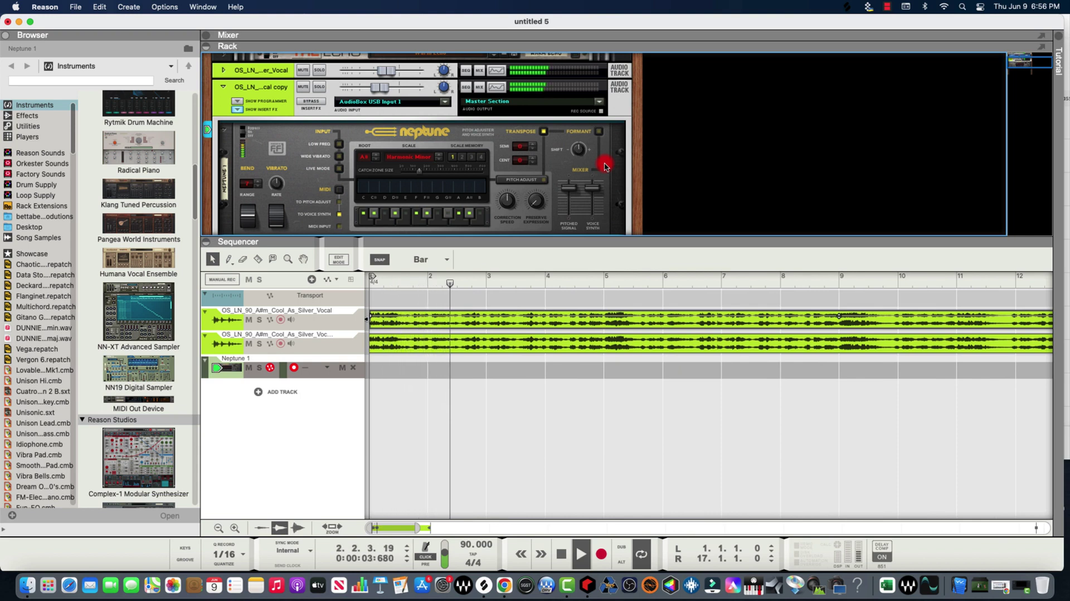
Replay the vocals, step Neptune's scale through Natural Minor to Chromatic, and rewind to bar 1
key(space)
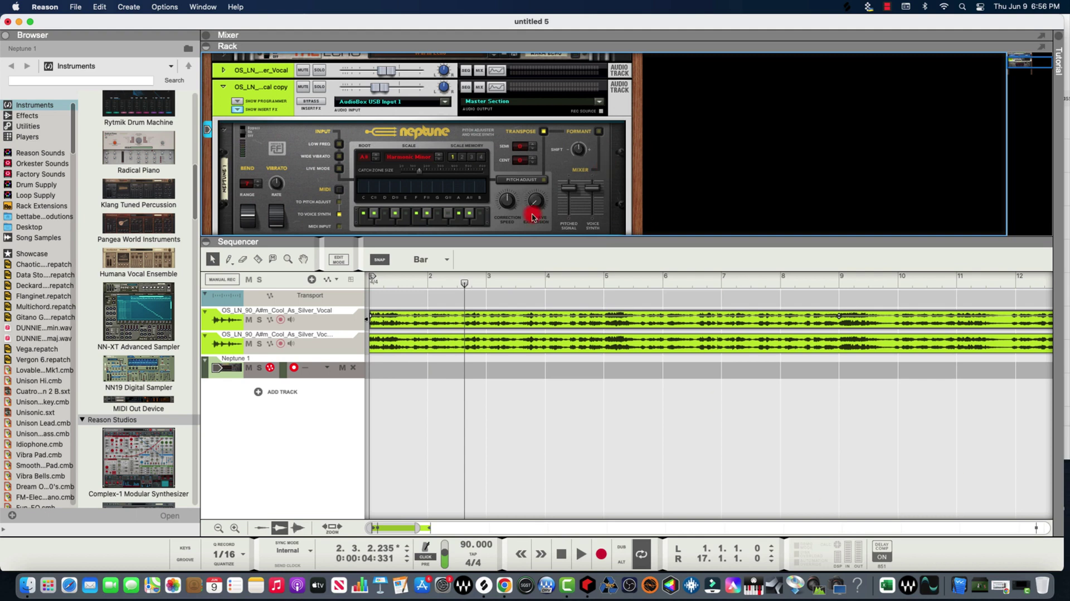
key(space)
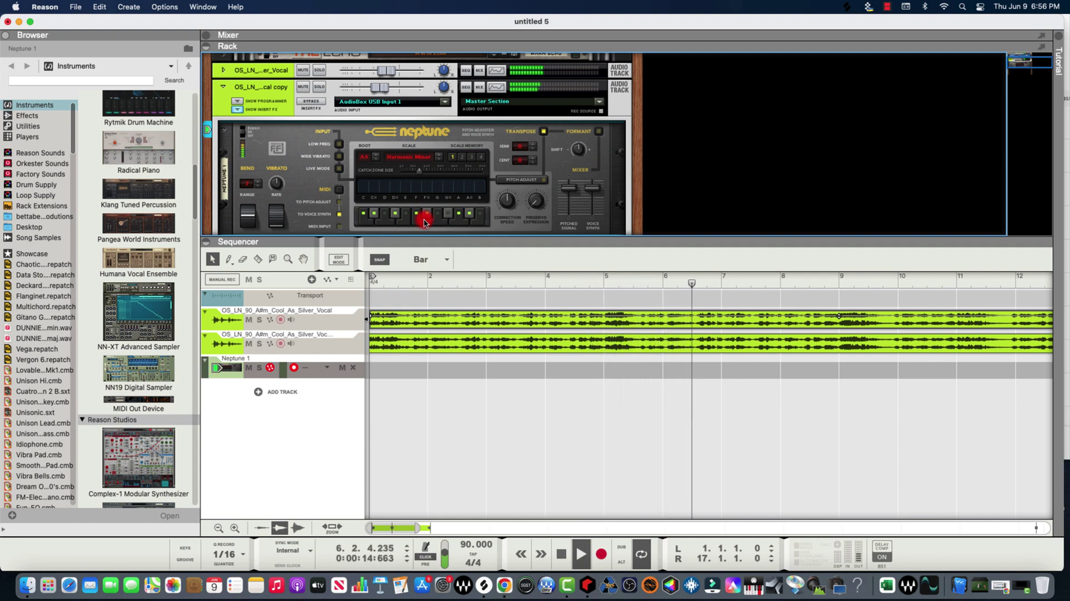
click(439, 159)
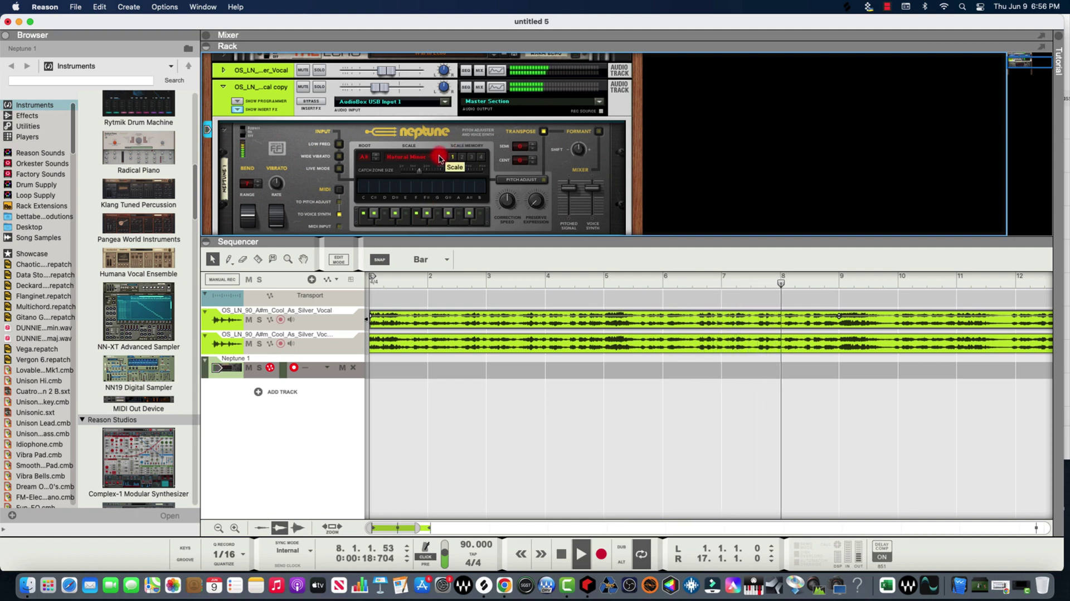
click(439, 158)
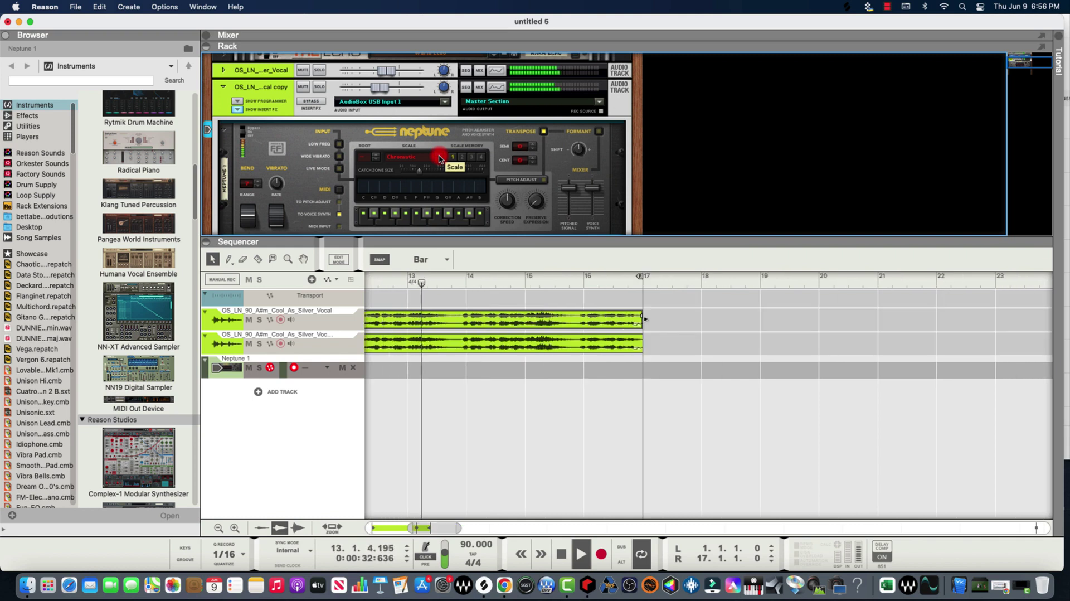
key(space)
key(Return)
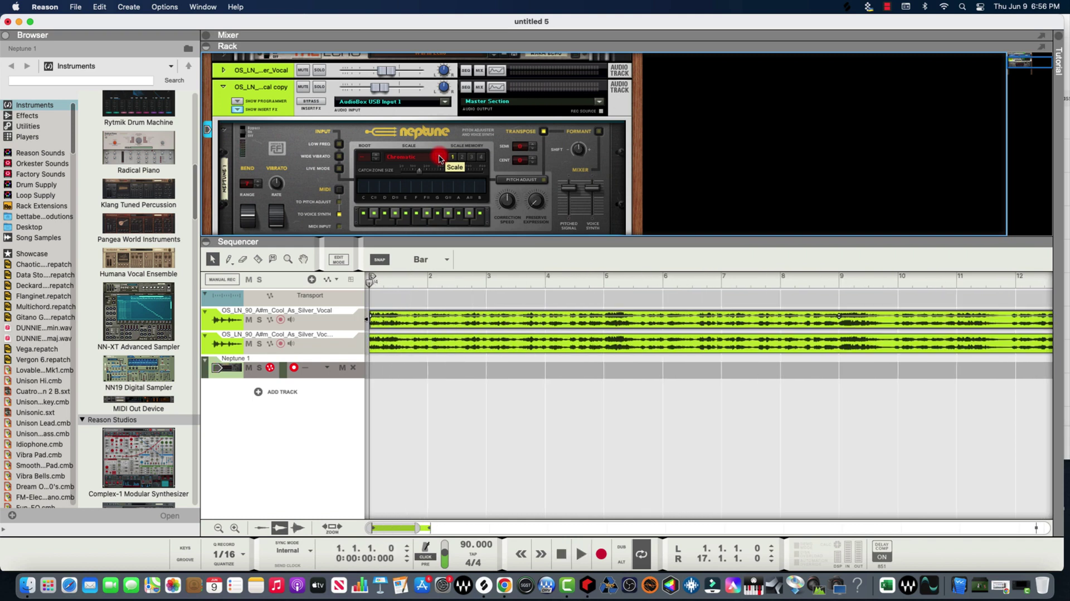
Record a 15-bar MIDI note clip on the Neptune 1 track, then play it back from bar 1
key(space)
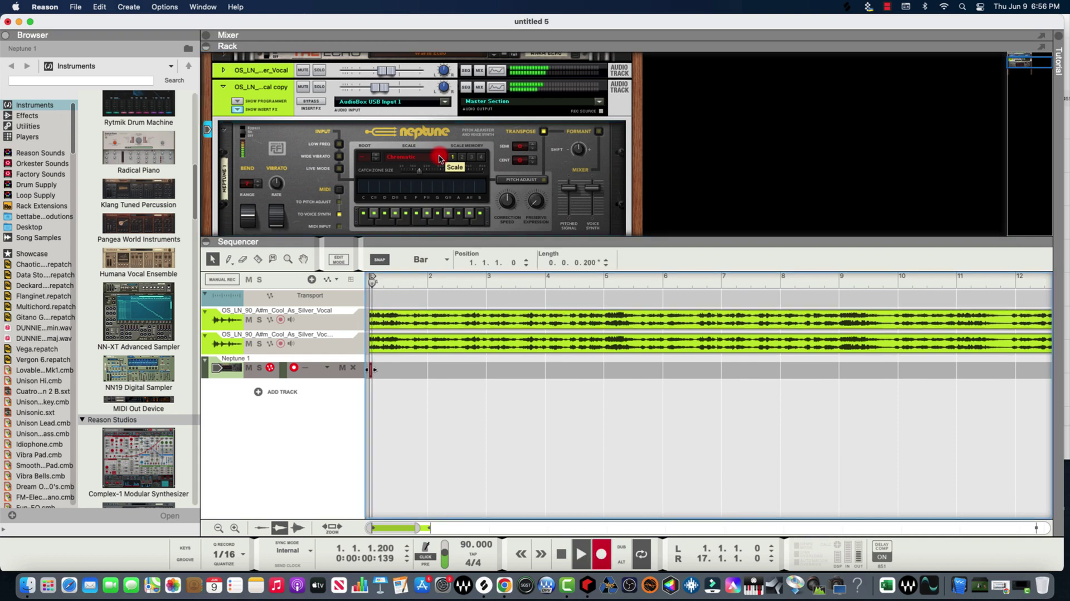
key(space)
key(Return)
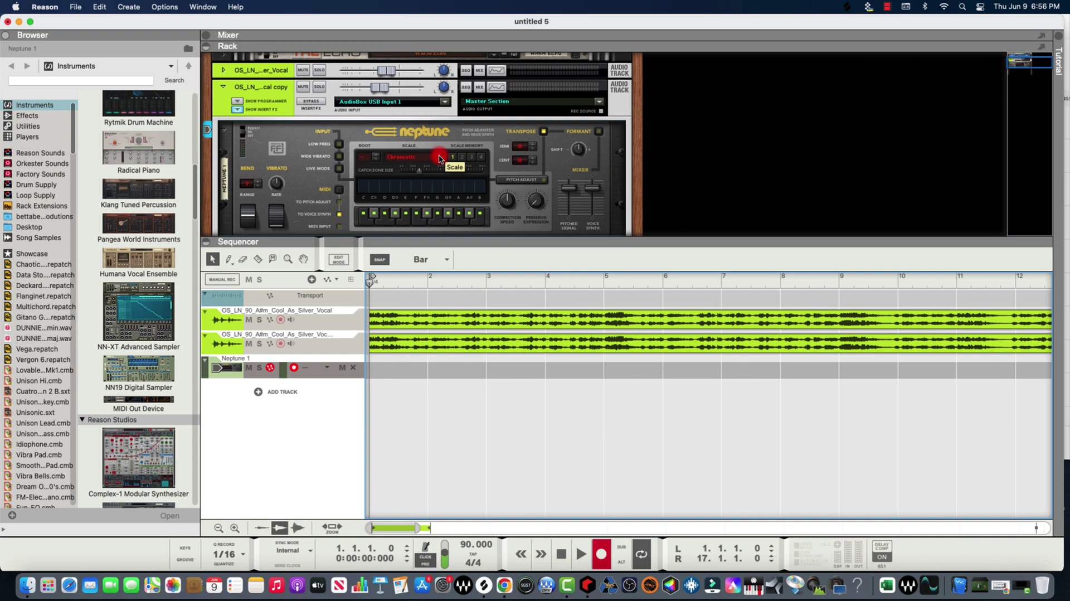
key(space)
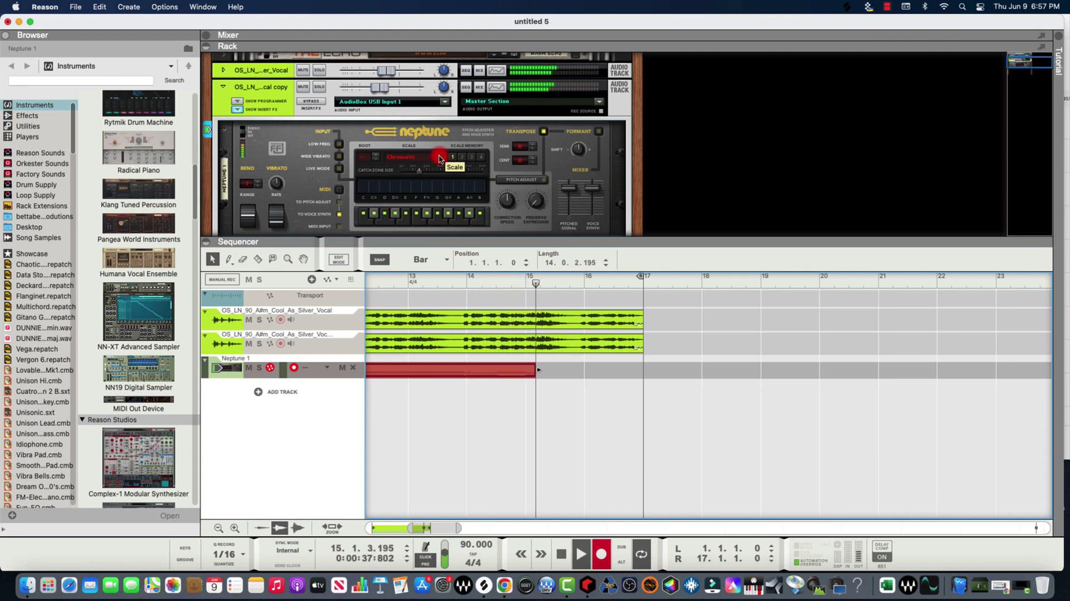
key(space)
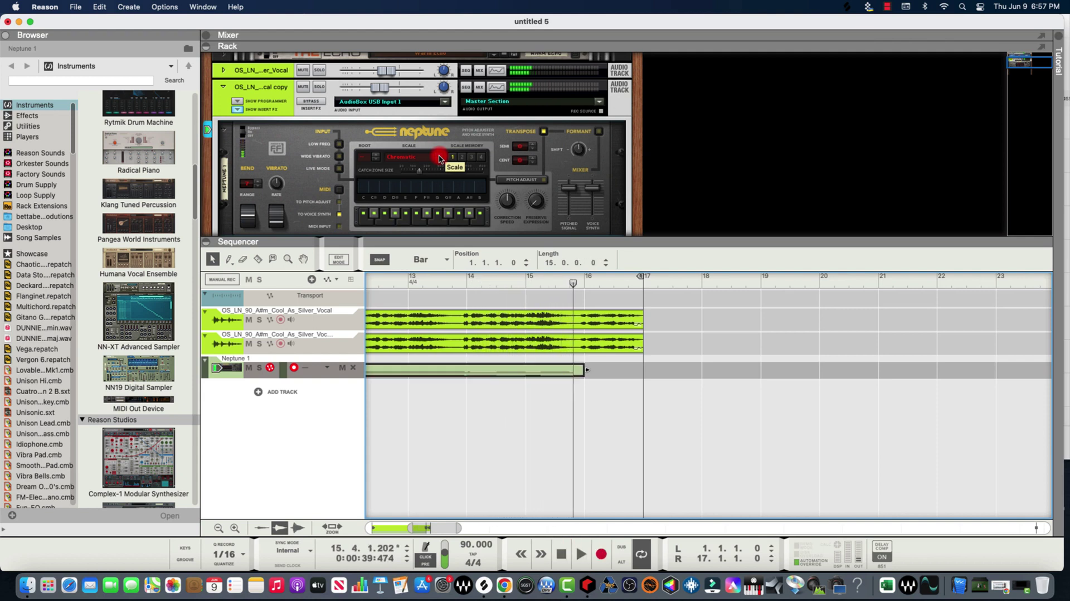
key(space)
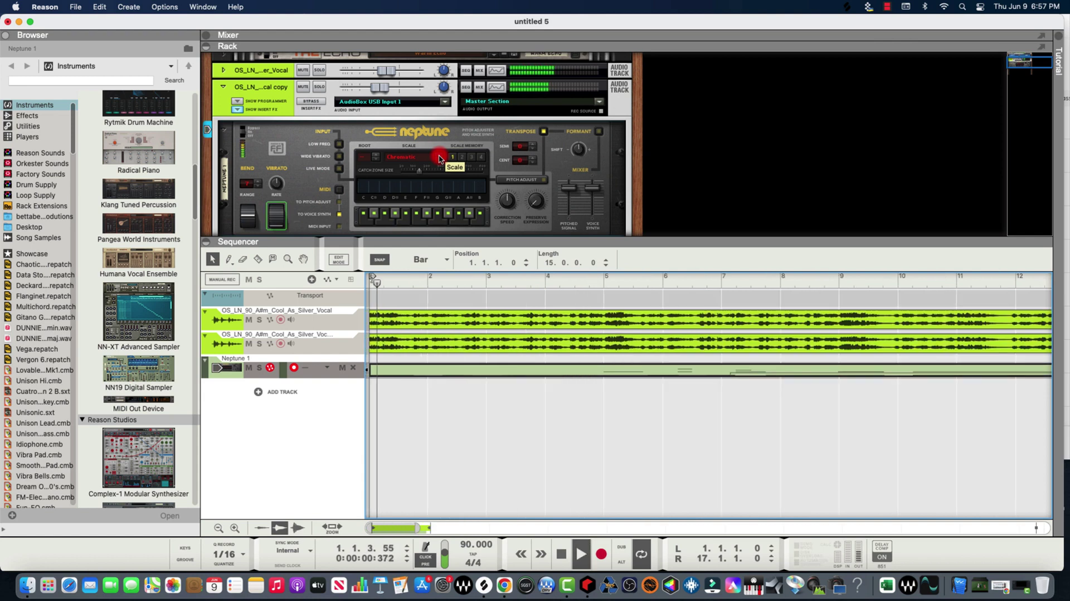
Open the Neptune 1 clip in the piano roll, check the G#3 and high notes, and play from bar 6.1
double_click(782, 373)
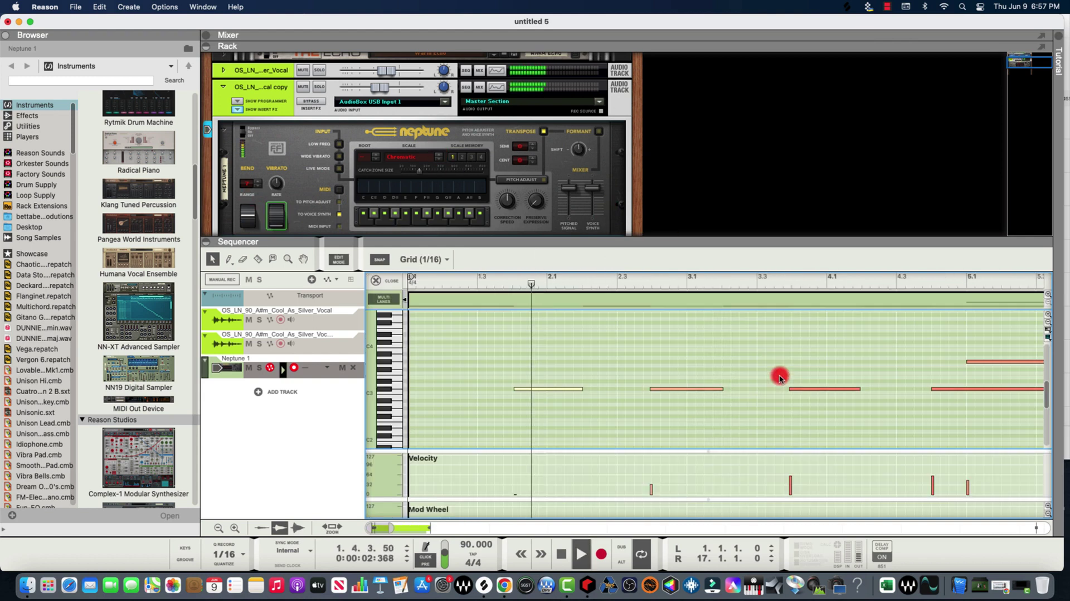
drag(396, 527, 390, 527)
drag(955, 352, 995, 376)
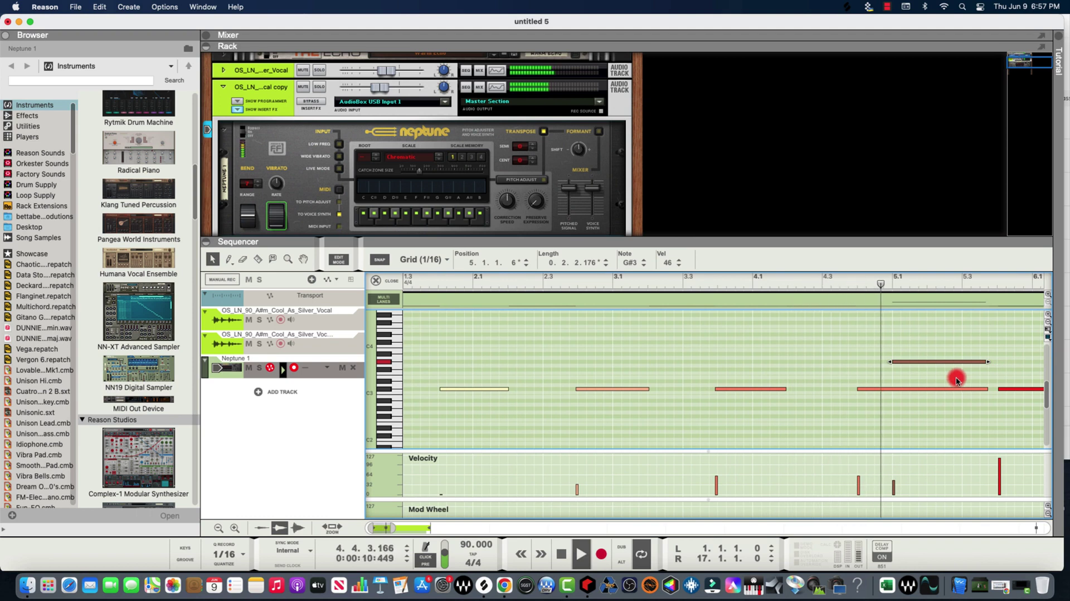
click(772, 375)
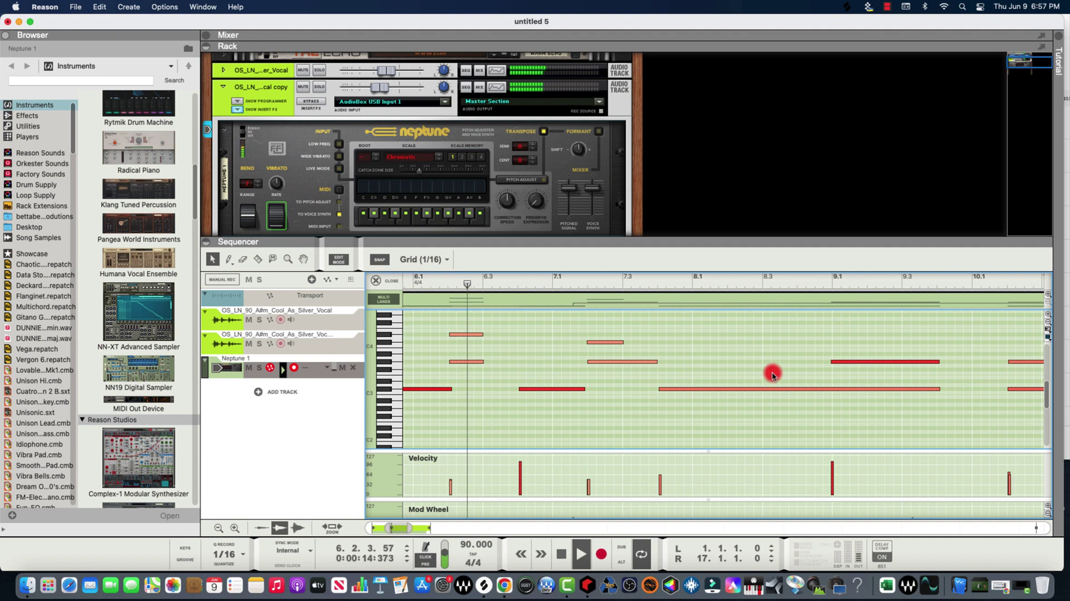
click(457, 335)
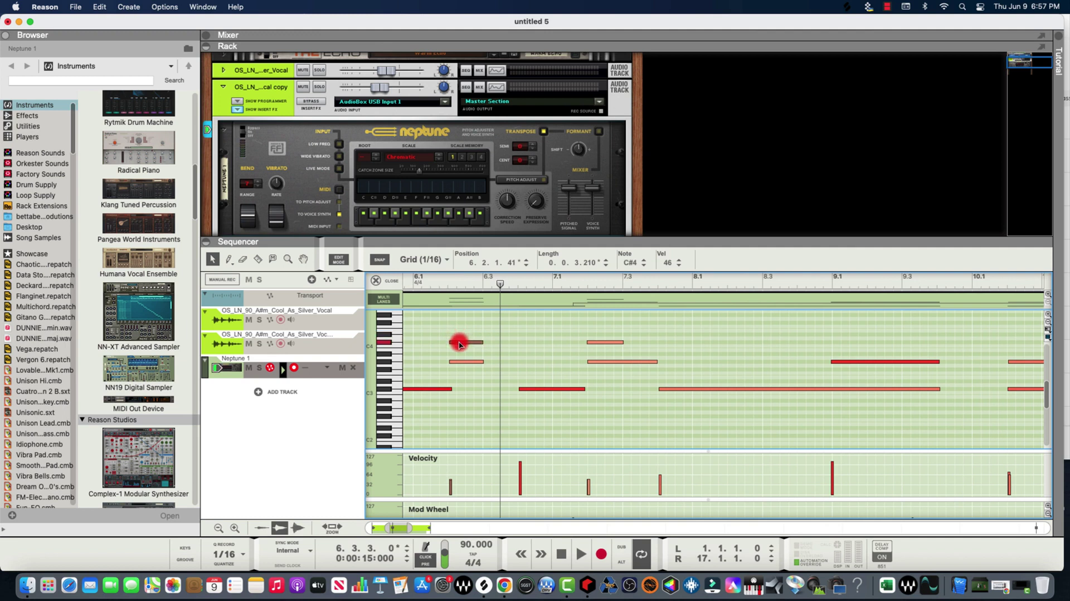
click(406, 282)
key(space)
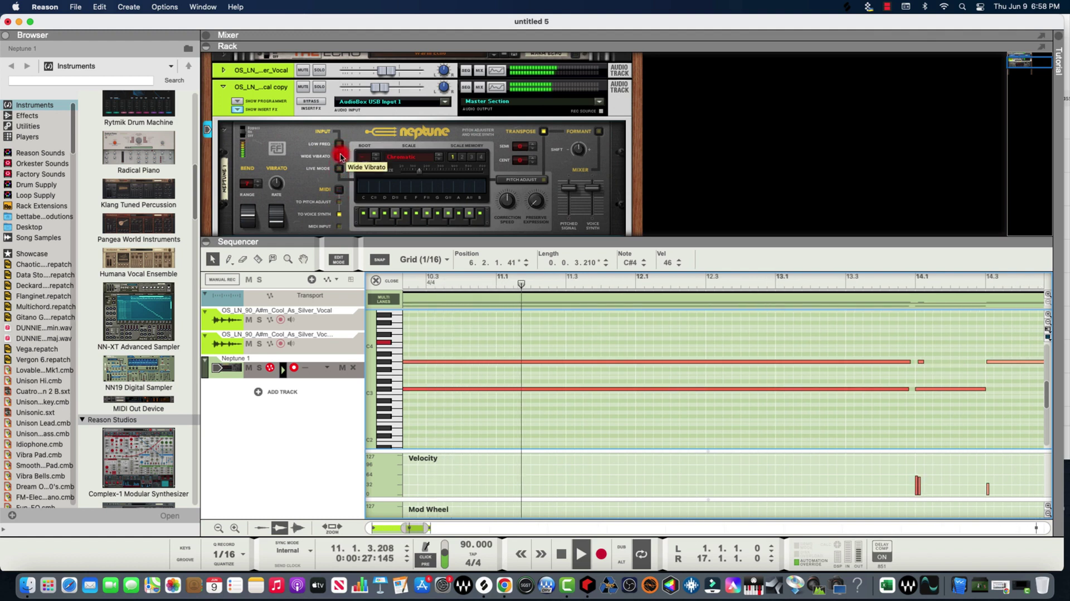
click(338, 171)
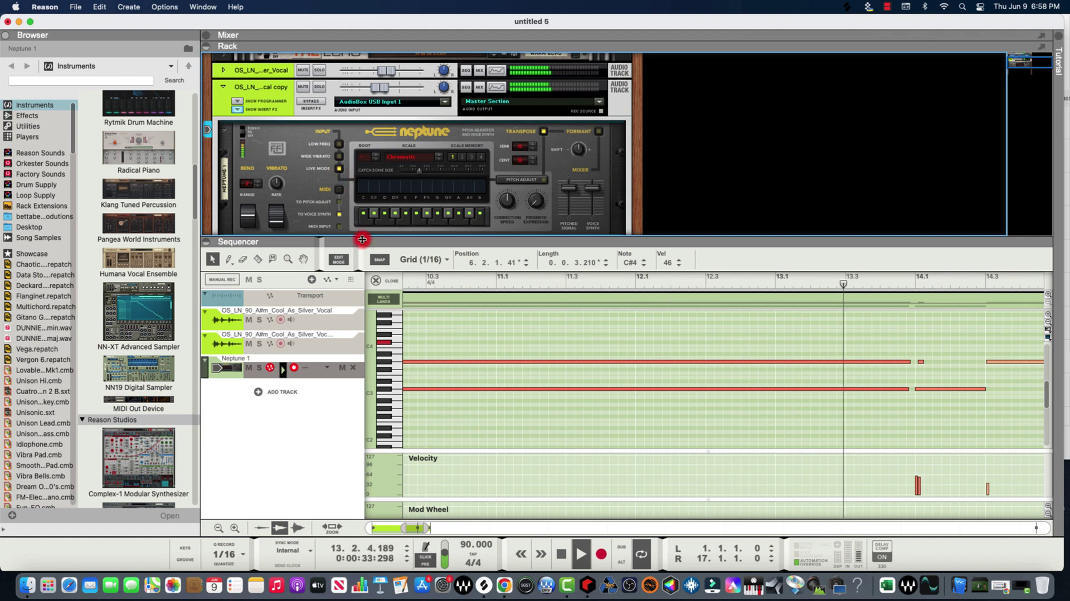
Return to the arrangement view and start playback near the song start
click(376, 280)
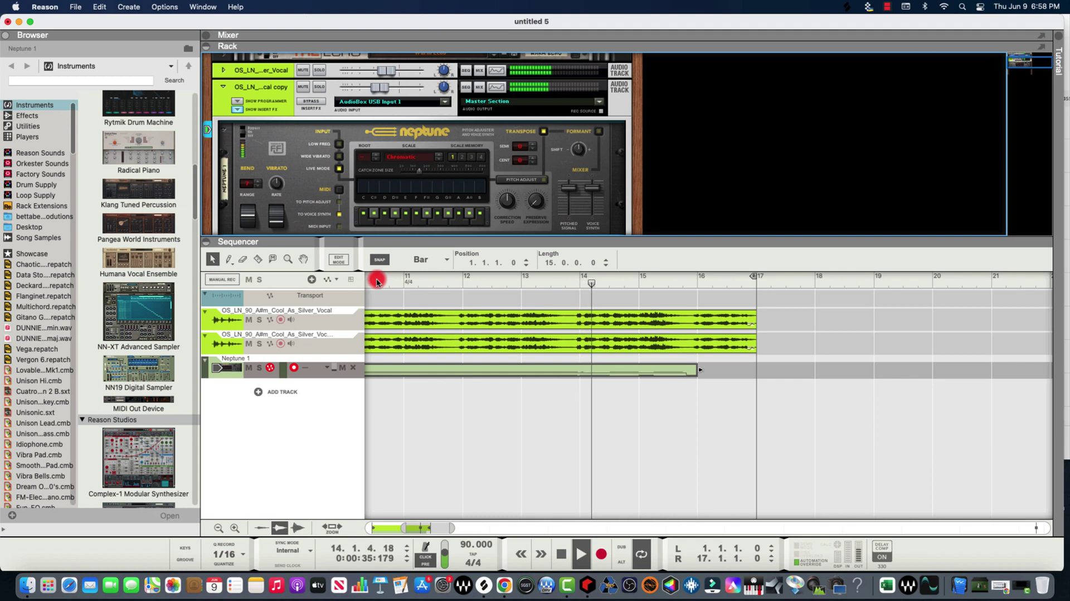
click(473, 342)
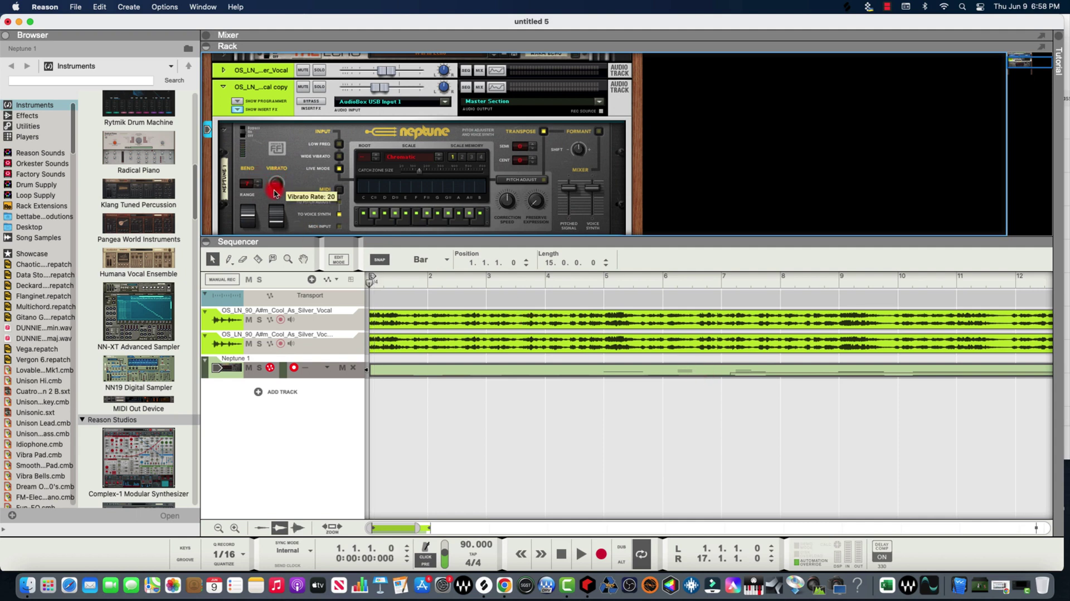
key(space)
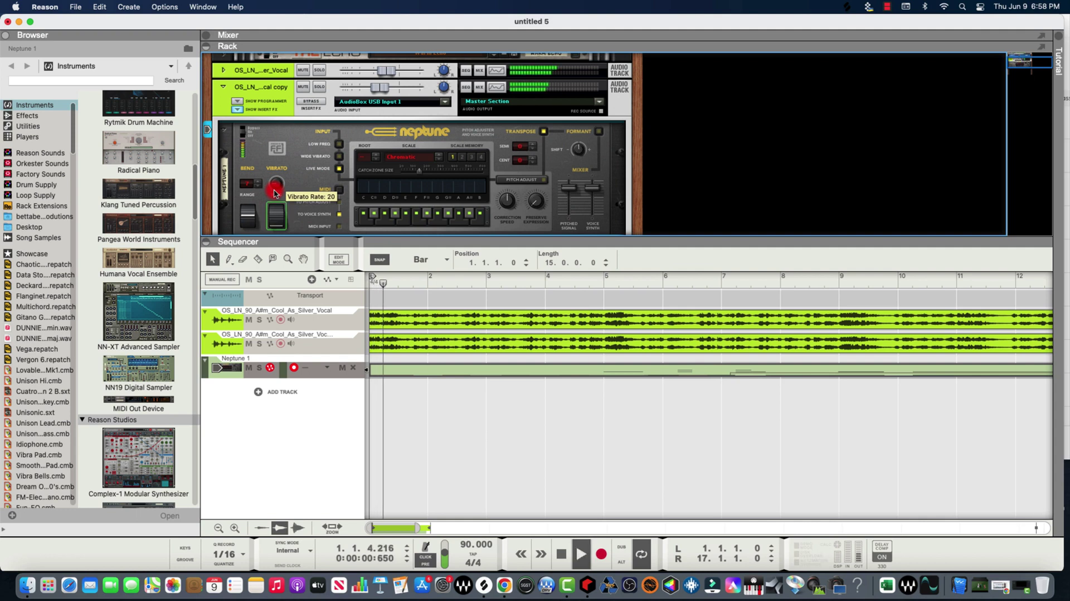
click(405, 273)
Adjust Neptune's vibrato rate from 20 down to 6, then up to 34
click(273, 184)
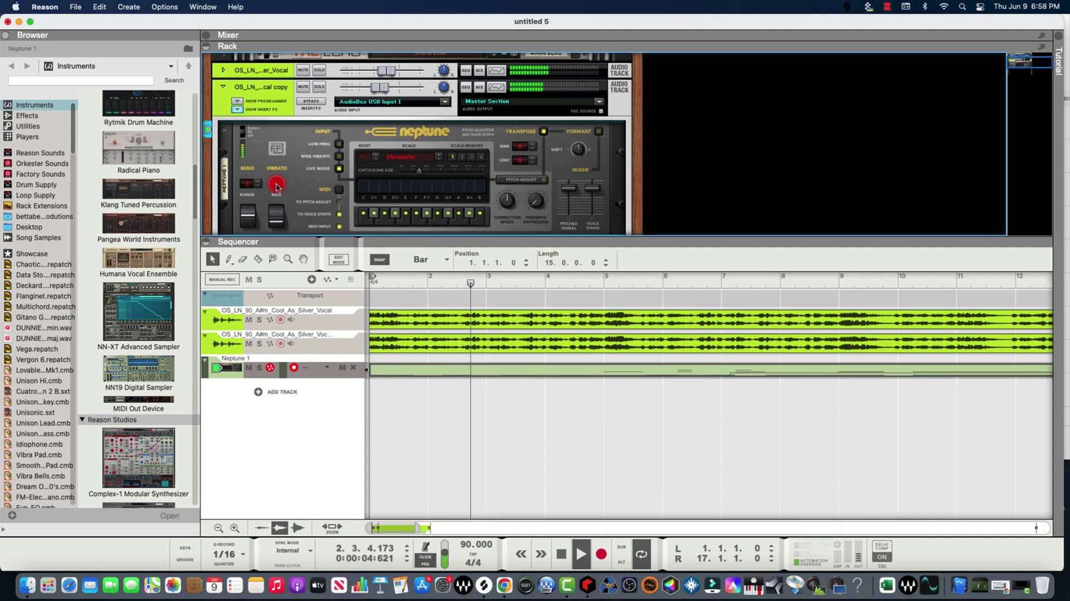
mouse_move(276, 187)
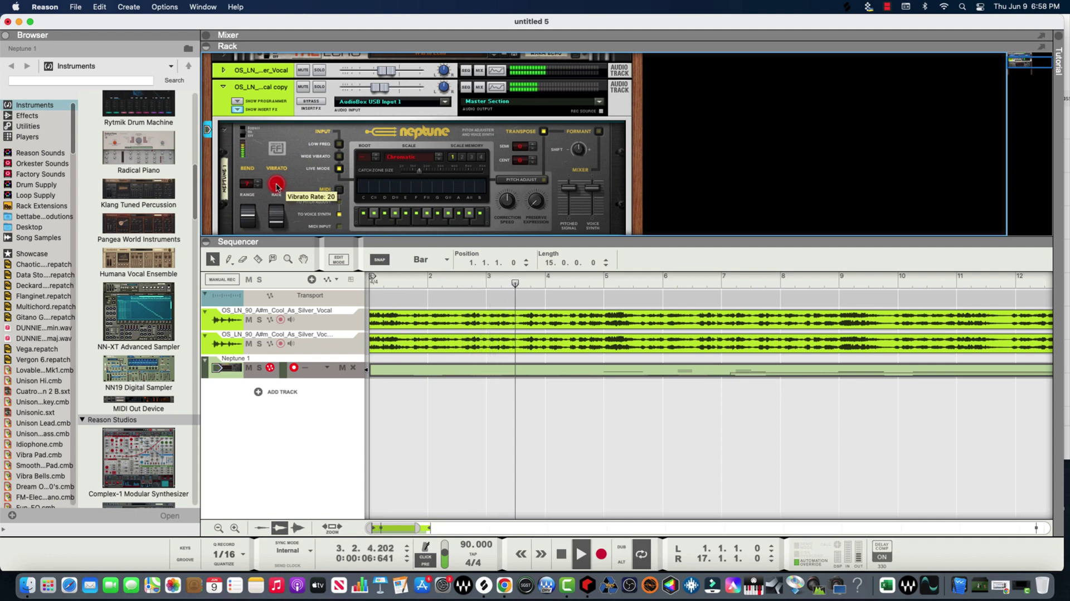
drag(276, 187, 275, 191)
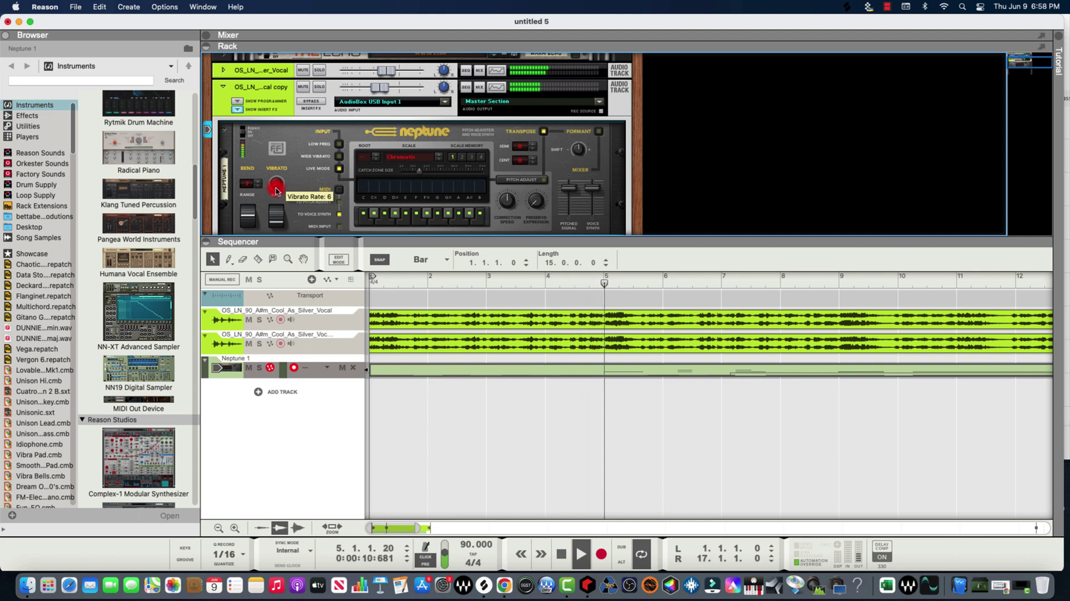
mouse_move(276, 191)
mouse_down()
mouse_move(274, 175)
mouse_move(276, 185)
mouse_up()
Enable Neptune's Low Freq input mode and scroll the rack up to THE ECHO
right_click(276, 185)
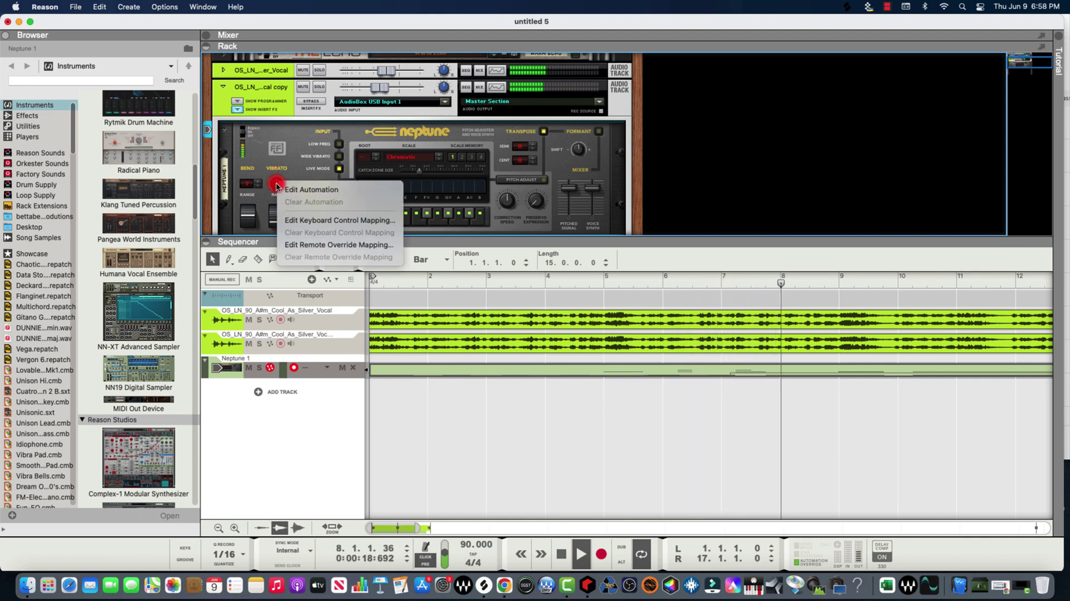
click(306, 148)
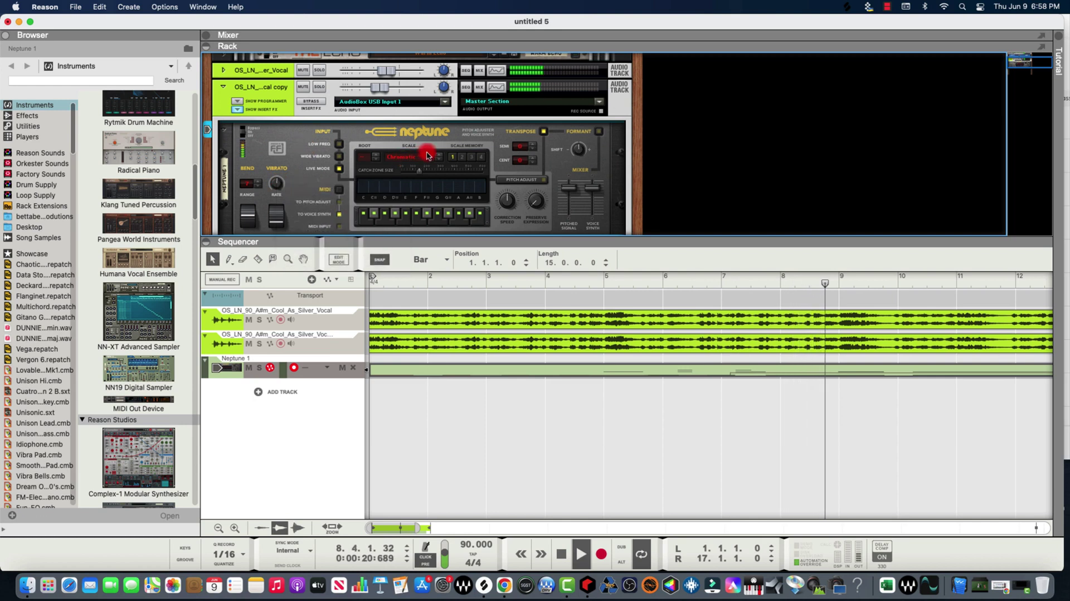
click(384, 214)
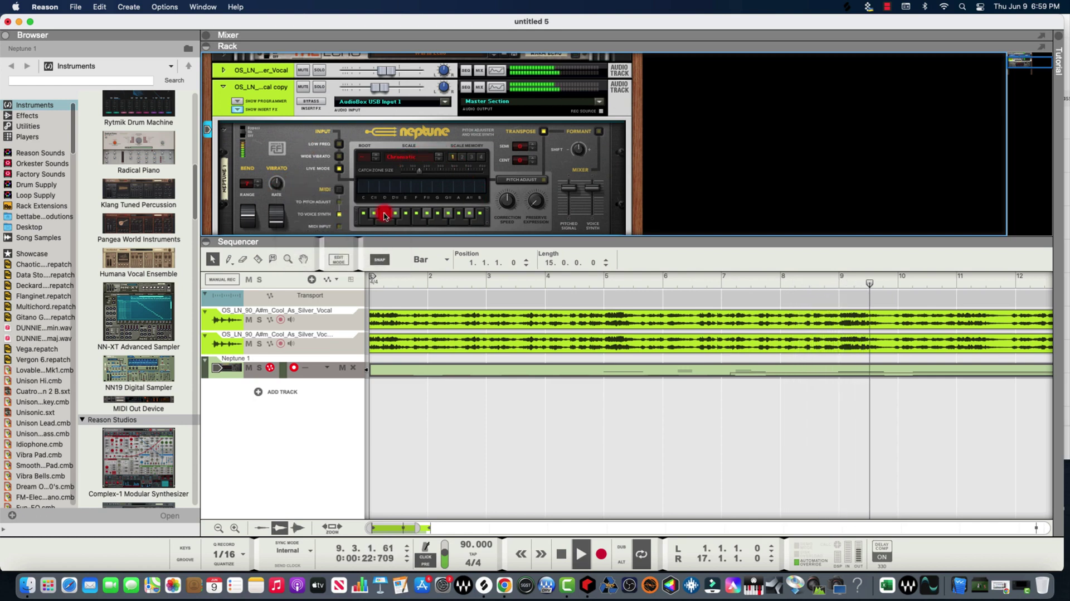
click(327, 168)
click(336, 146)
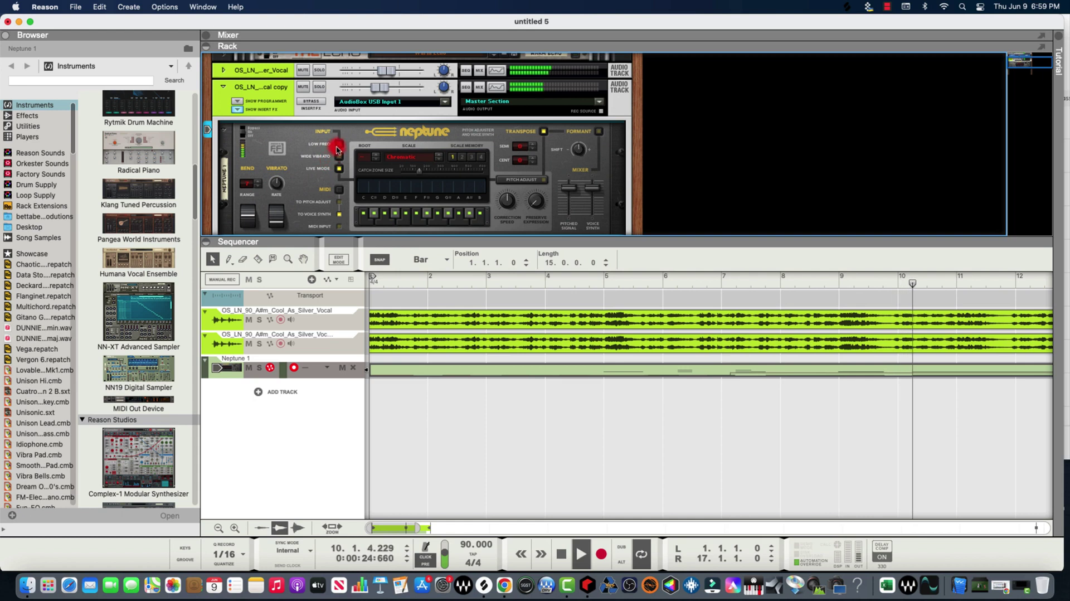
click(350, 225)
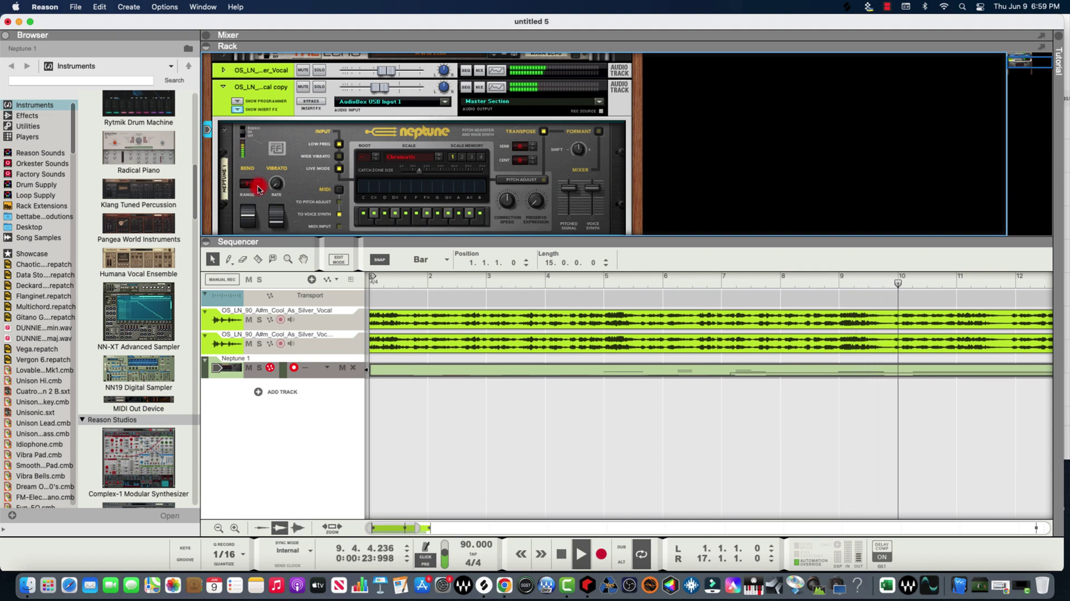
scroll(375, 128, up, 2)
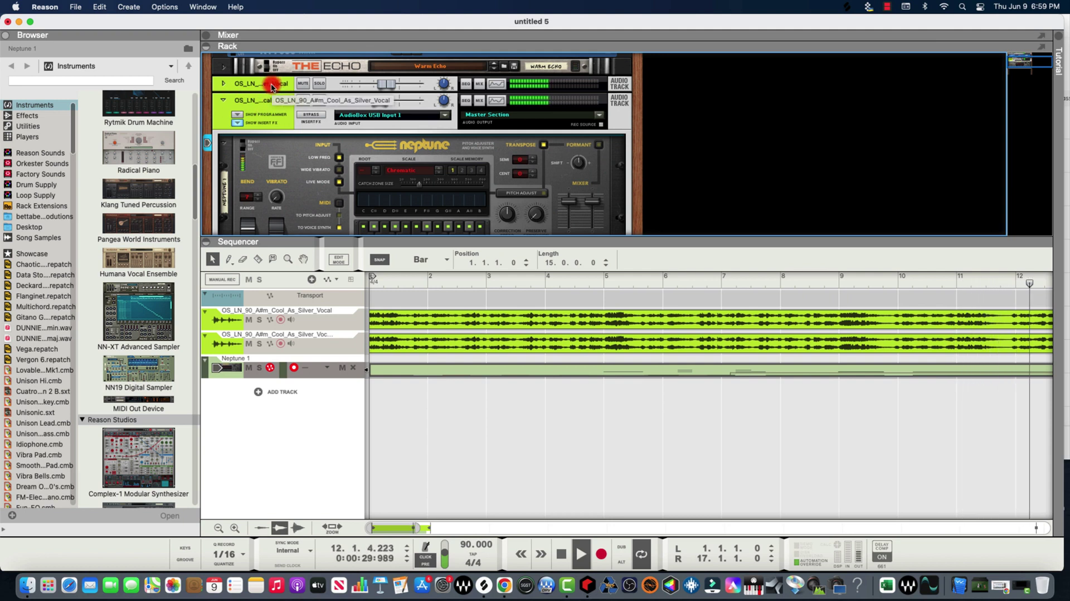
Scroll down the rack and open its empty-area context menu twice, closing it without choosing anything
scroll(357, 161, down, 1)
scroll(356, 162, down, 5)
right_click(355, 161)
click(344, 158)
right_click(344, 157)
click(344, 157)
Add a Parsec Spectral Synthesizer from the Instruments browser, then undo it
scroll(139, 245, down, 5)
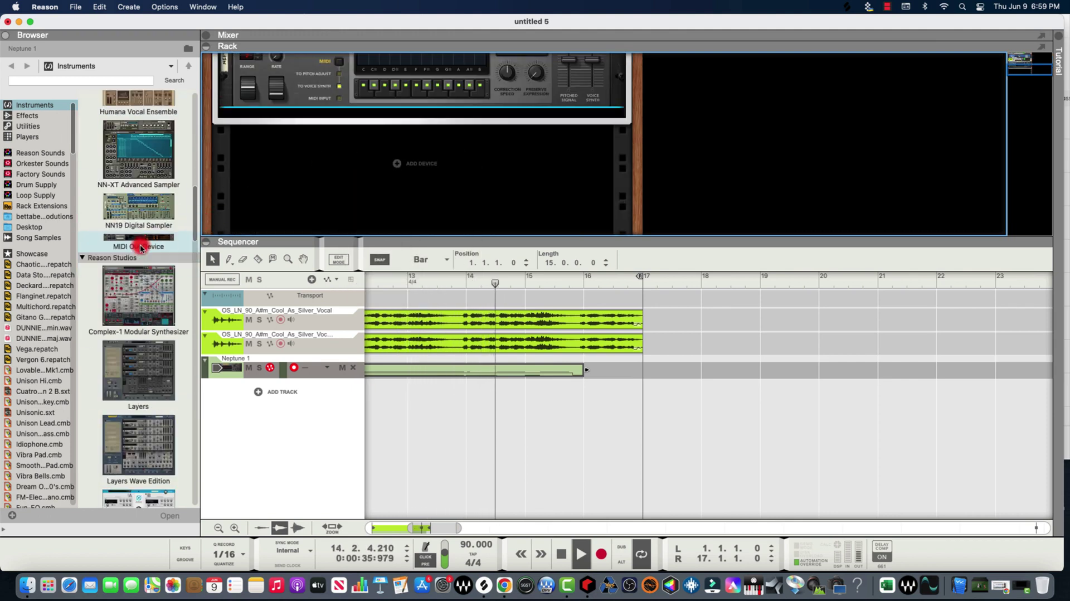
scroll(140, 248, down, 5)
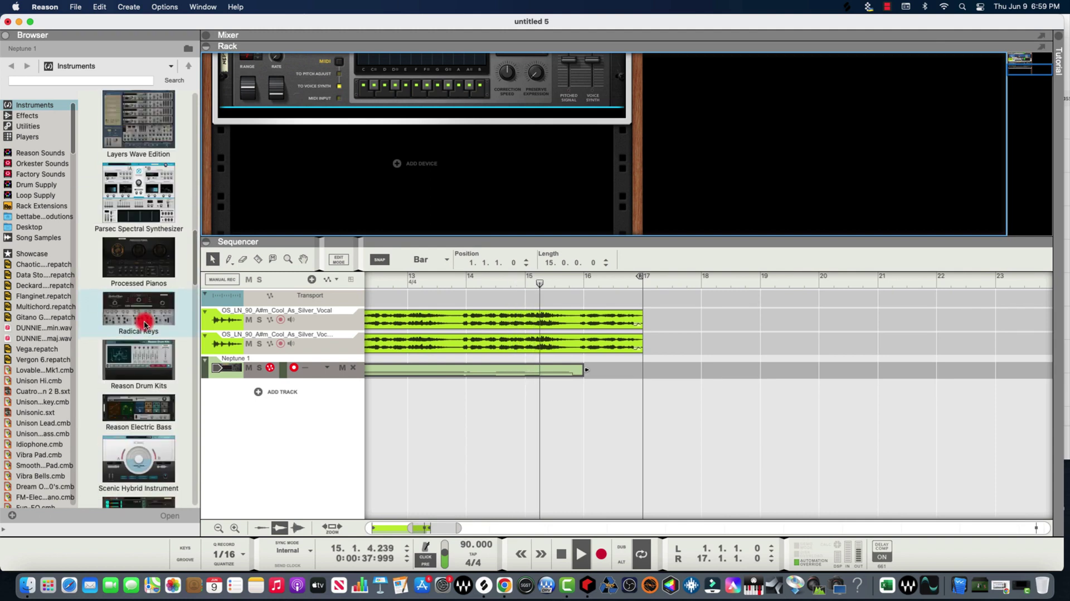
click(134, 208)
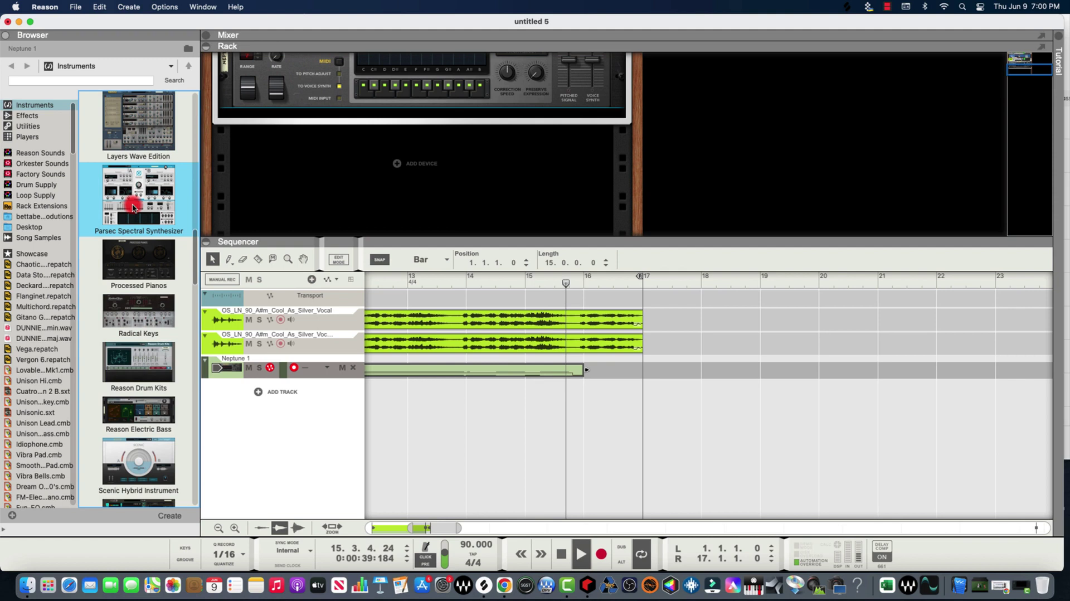
double_click(134, 207)
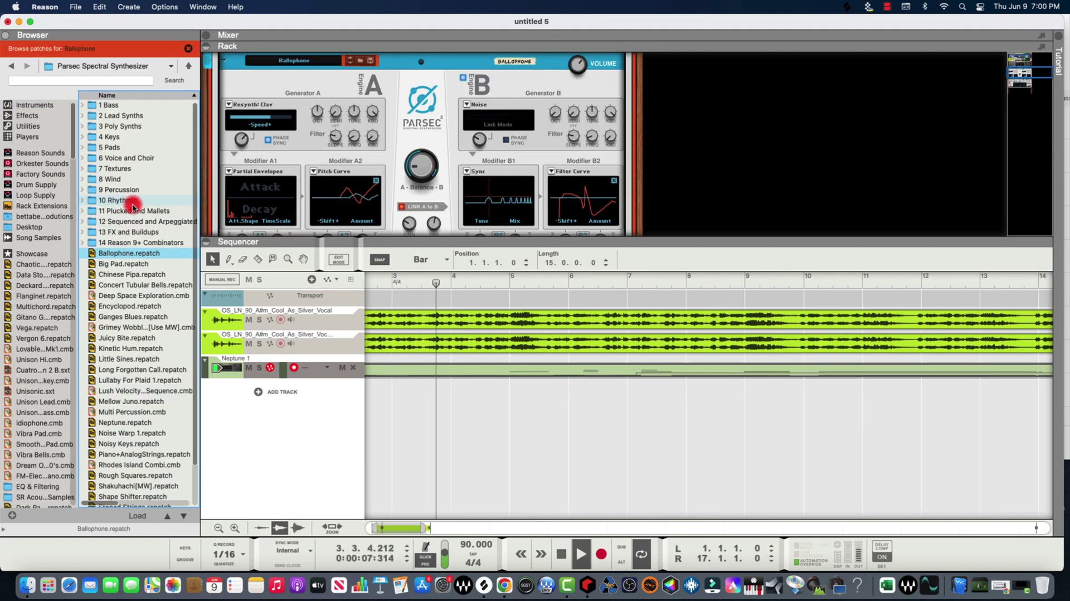
key(super+z)
click(339, 217)
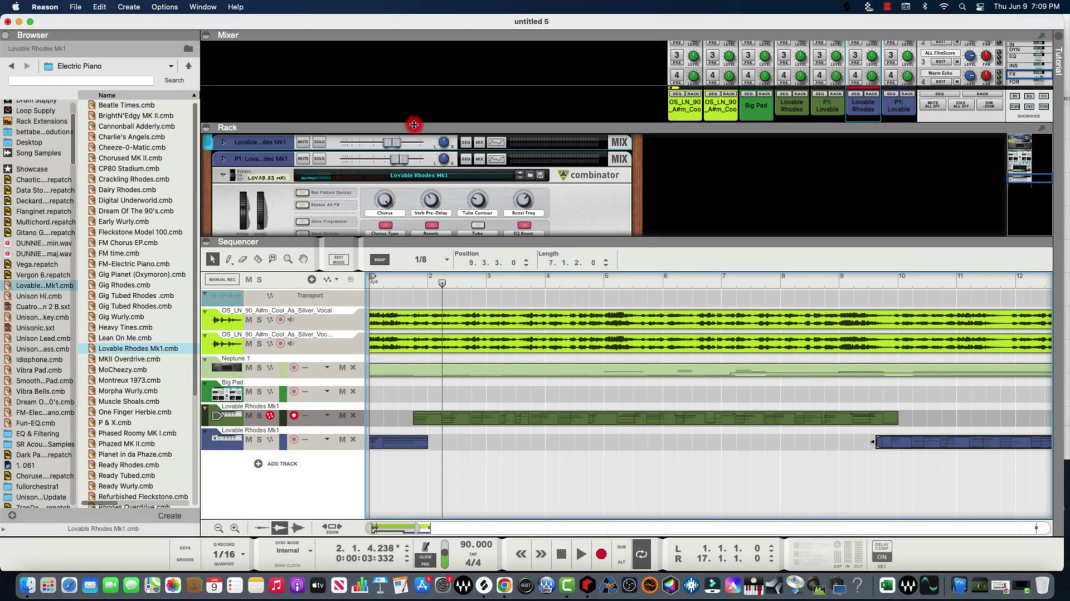
Collapse the Mixer into the Rack, scroll to the Lovable Rhodes Combinator and dismiss the rack menu
drag(414, 125, 407, 71)
scroll(389, 212, down, 3)
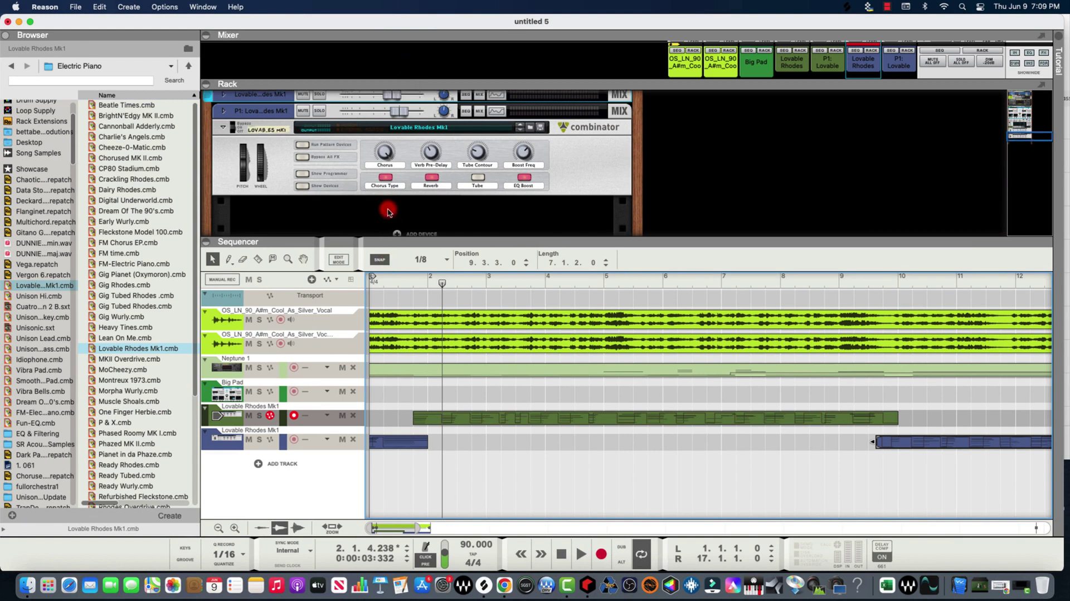
right_click(339, 194)
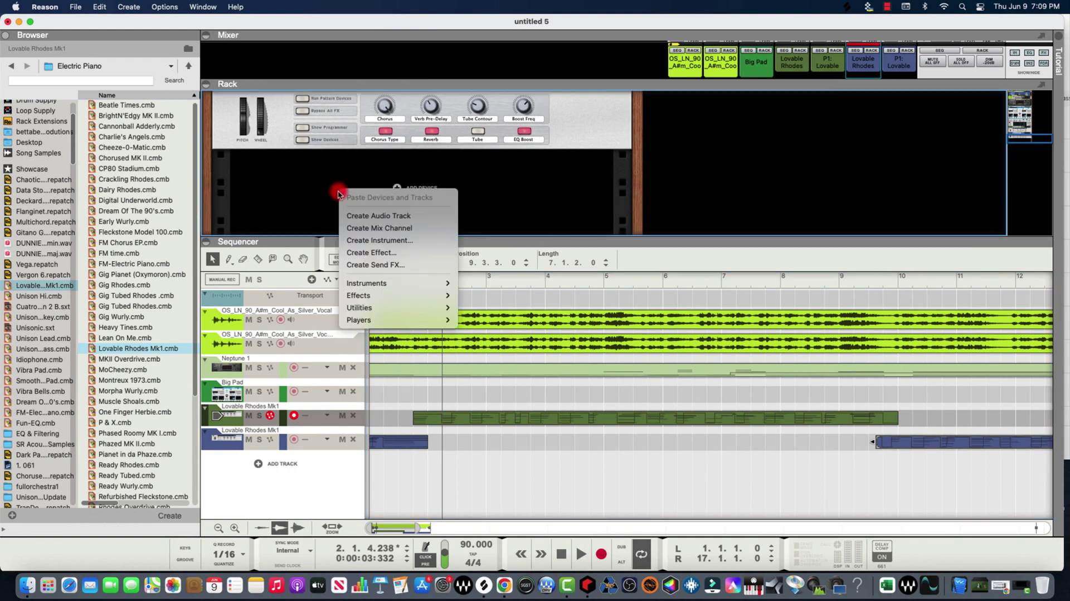
click(440, 174)
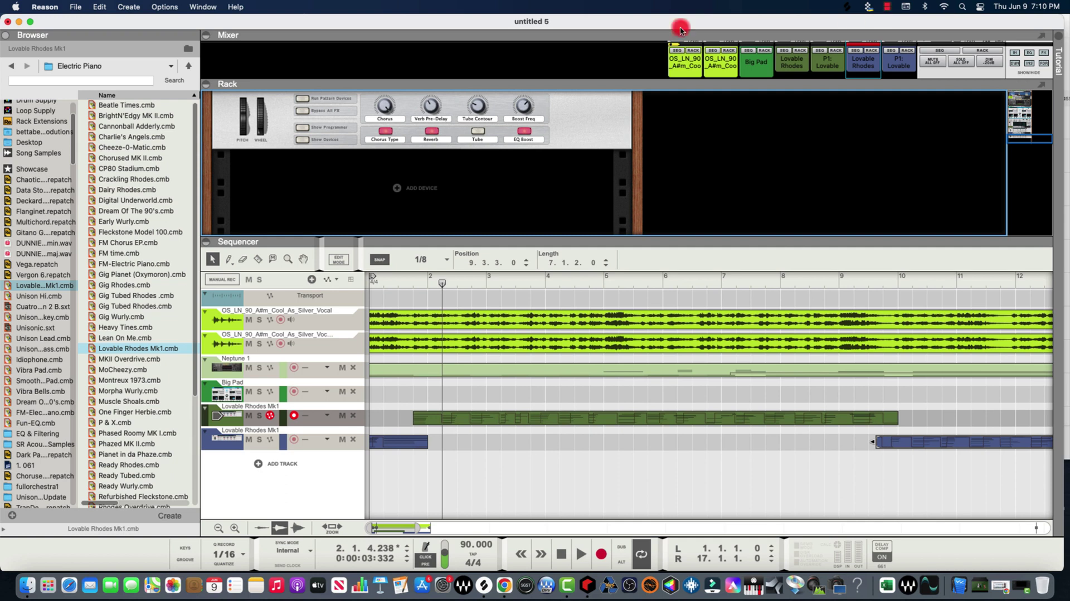
click(894, 8)
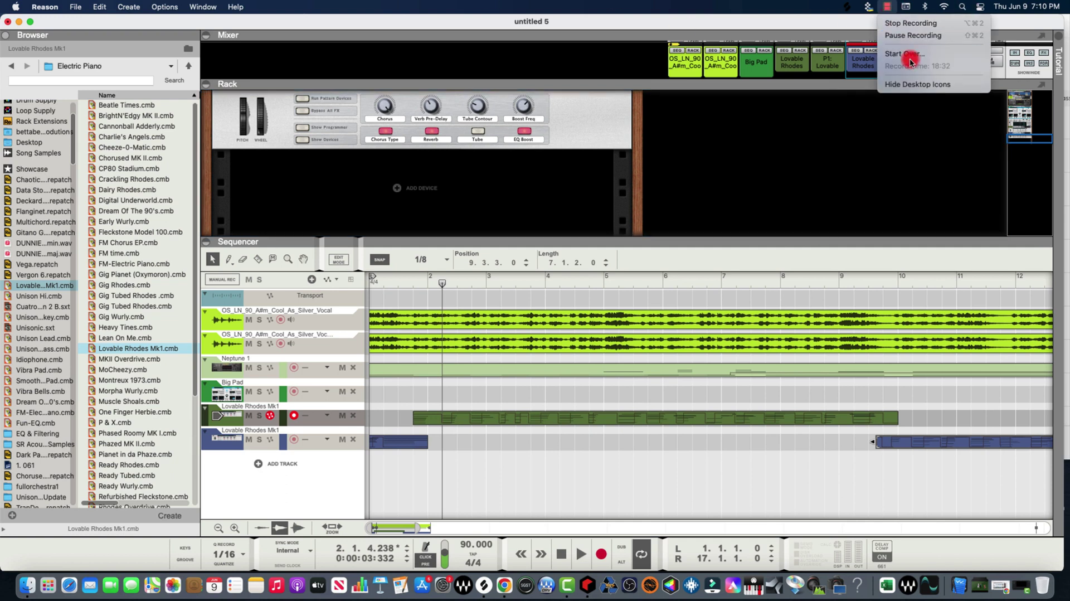